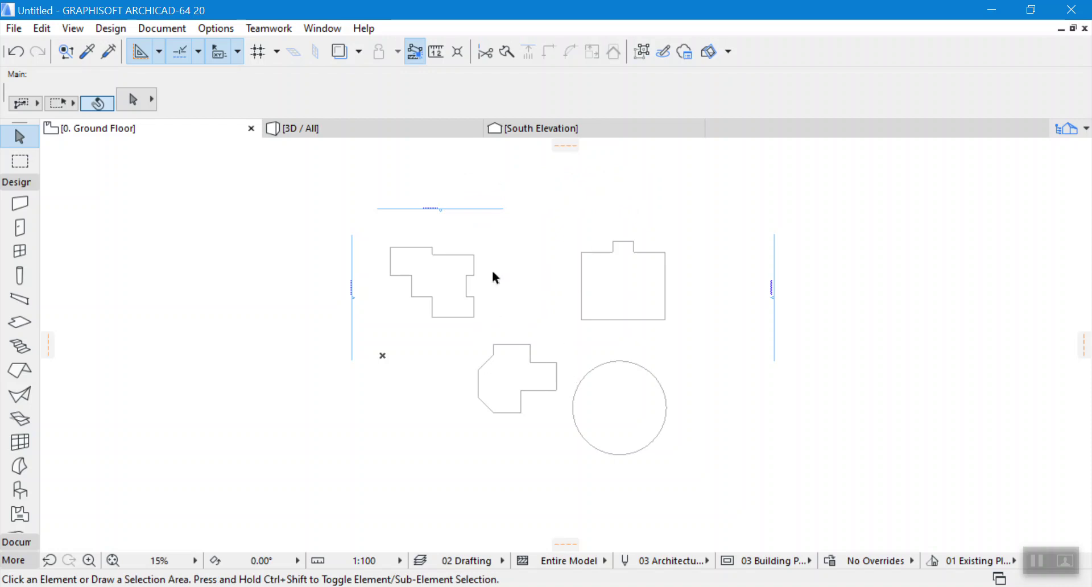
scroll(384, 251, down, 2)
scroll(434, 251, up, 3)
scroll(401, 216, down, 3)
scroll(373, 216, up, 3)
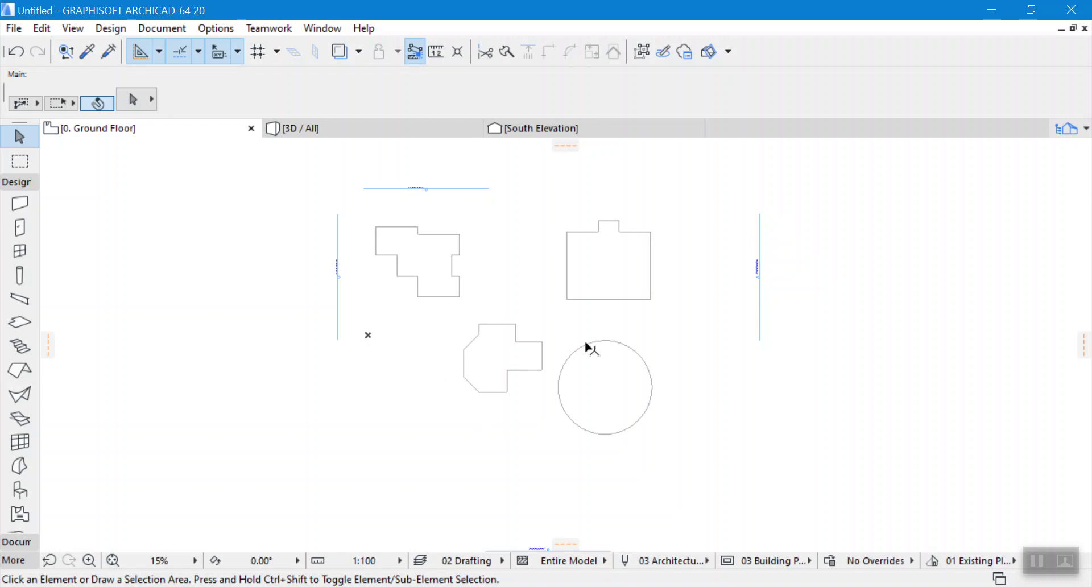
Create a 0.60 thick Concrete - Structural slab from the stepped outline with the Magic Wand and inspect it in 3D.
click(20, 322)
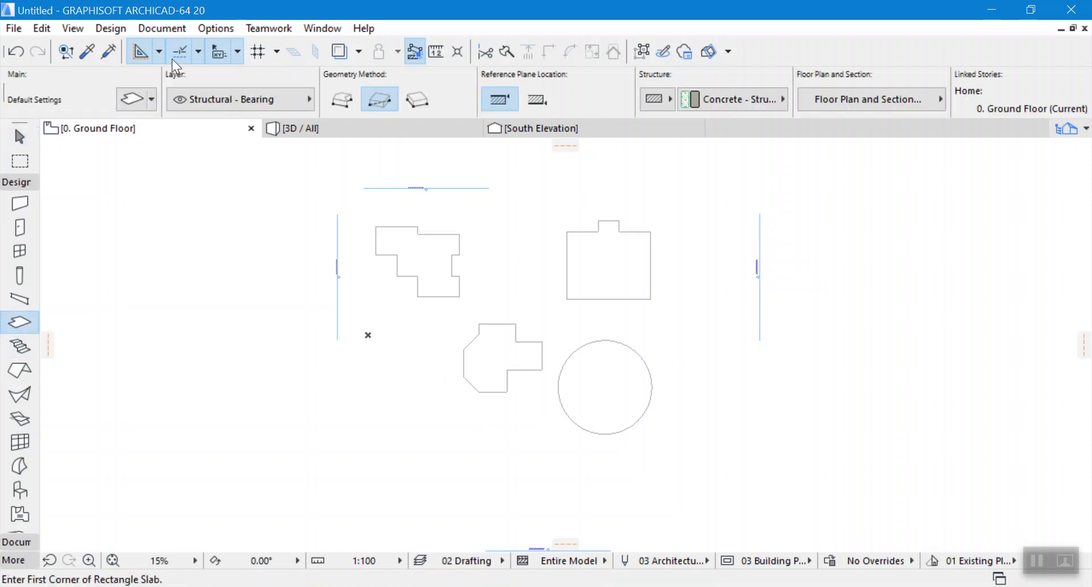
click(132, 99)
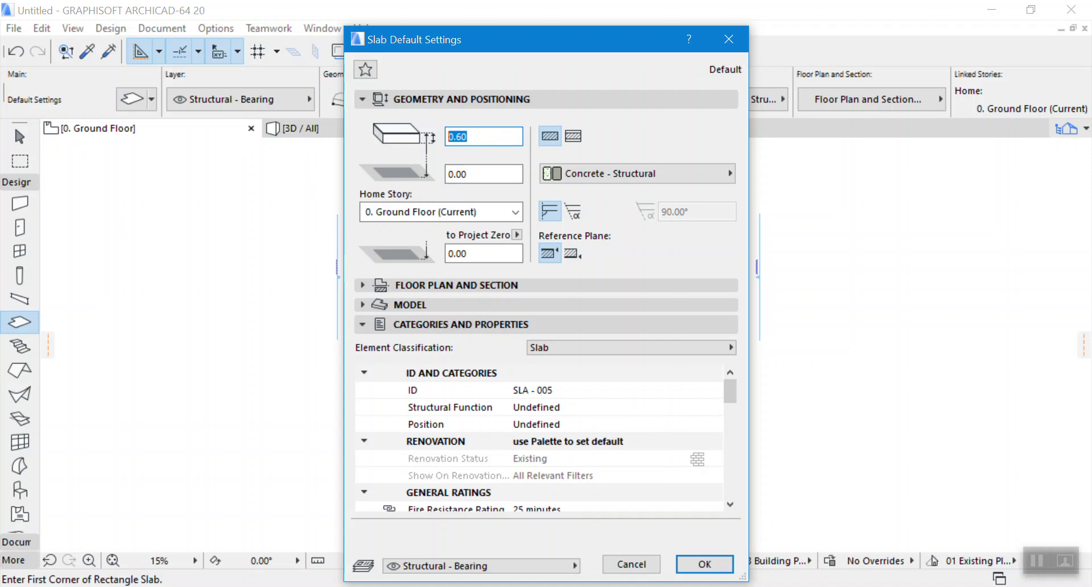
click(714, 564)
scroll(404, 256, up, 6)
scroll(435, 253, down, 6)
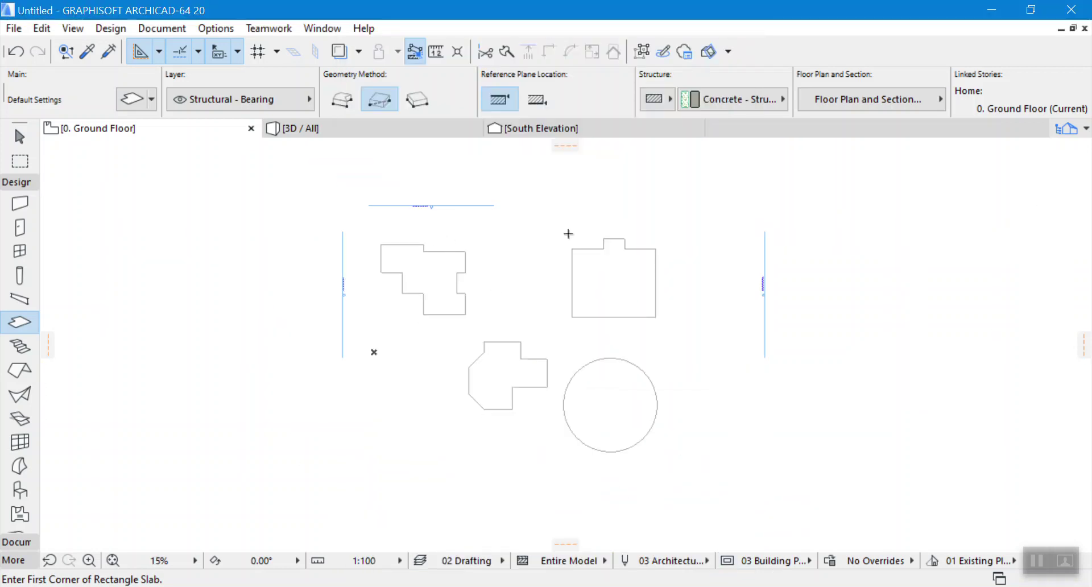
scroll(401, 283, up, 2)
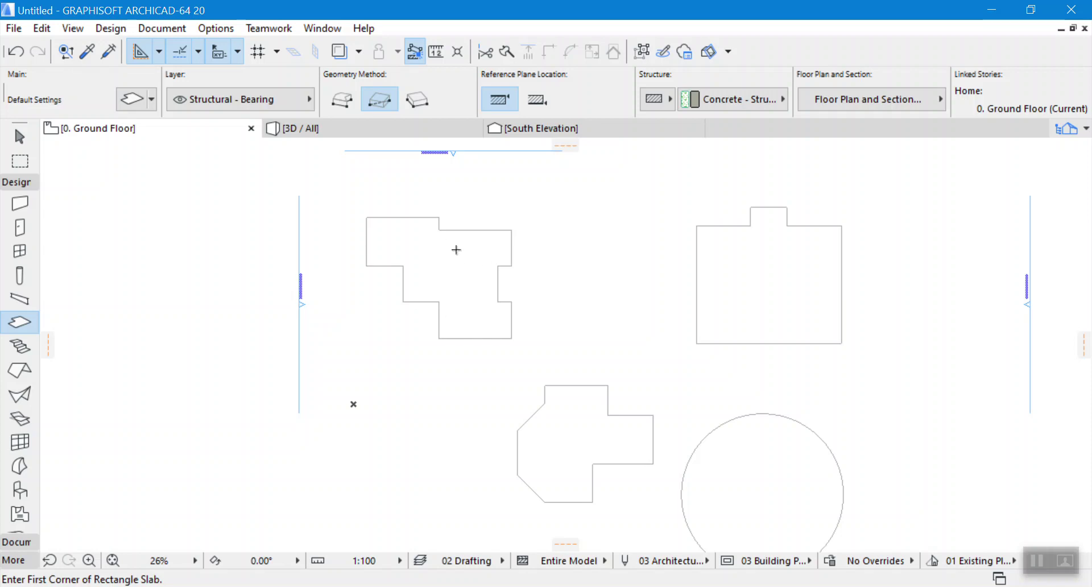
scroll(441, 258, up, 4)
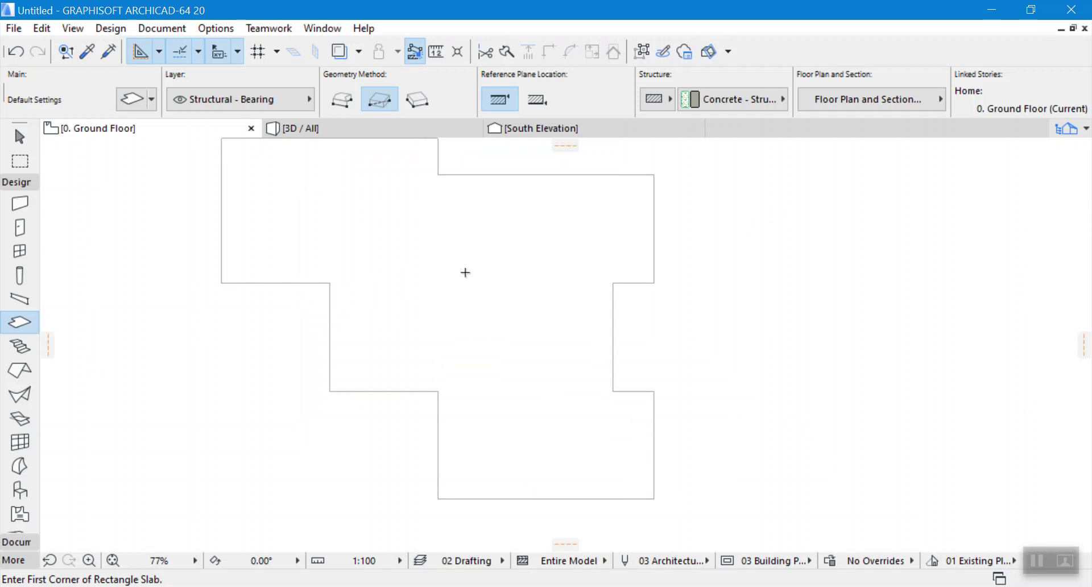
scroll(466, 272, down, 2)
scroll(463, 275, up, 2)
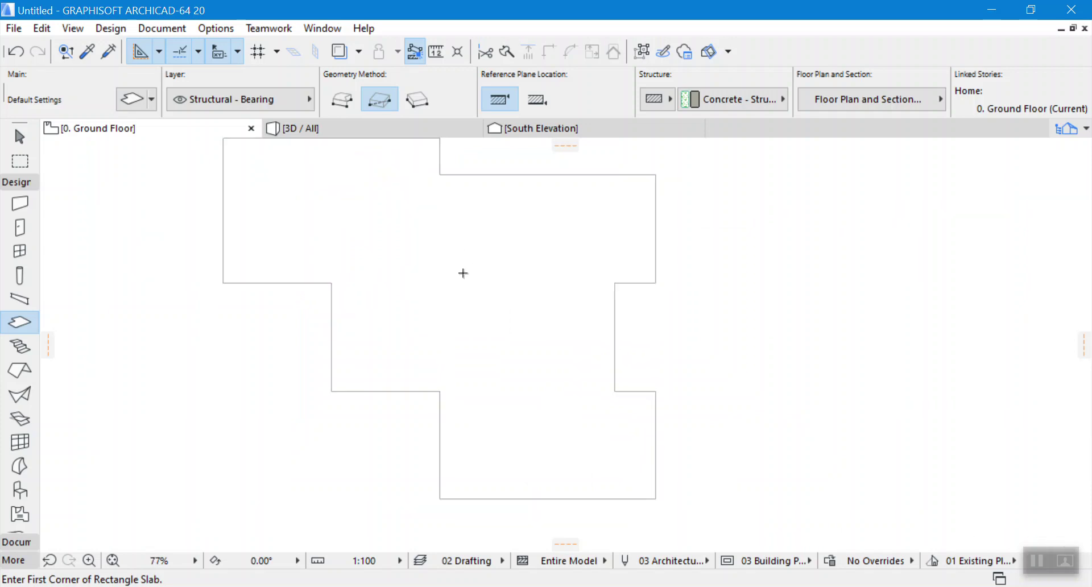
scroll(465, 282, down, 3)
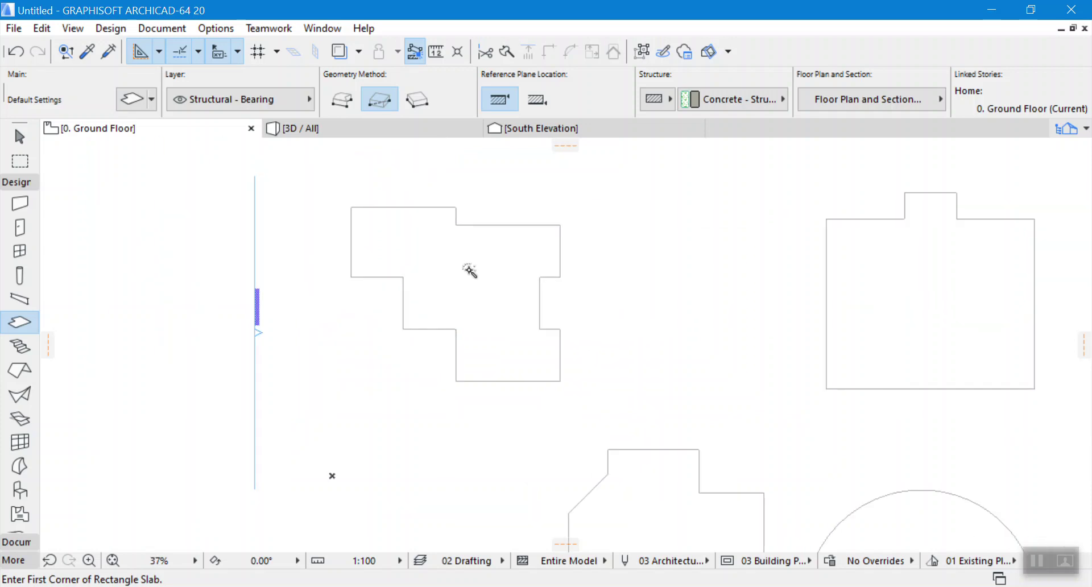
click(380, 126)
drag(495, 357, 441, 439)
scroll(461, 330, down, 6)
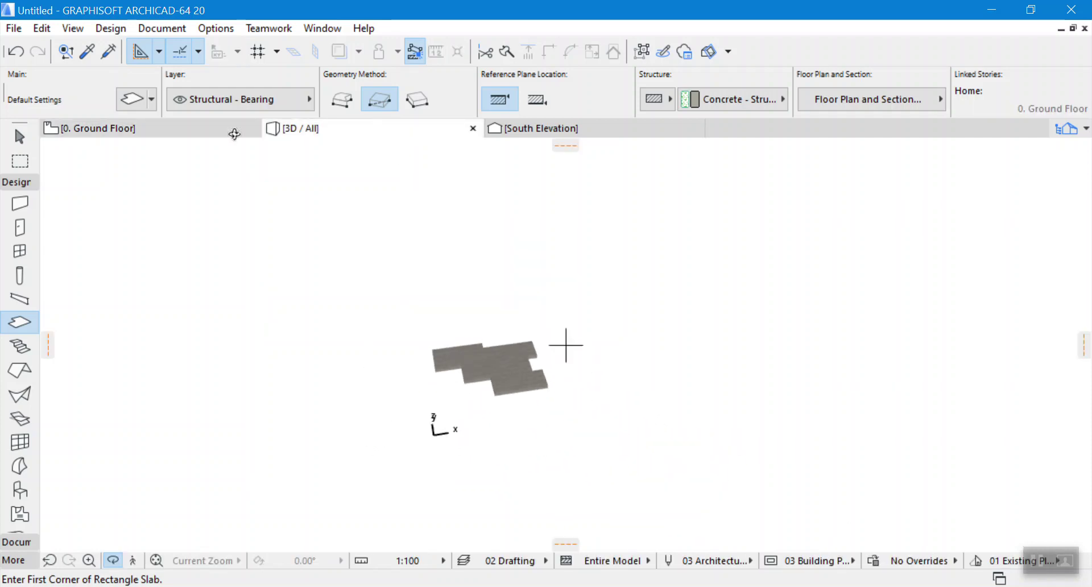
Create slabs from the notched rectangle, the polygonal outline and the circle with the Magic Wand on the ground floor, and inspect them in 3D.
click(173, 127)
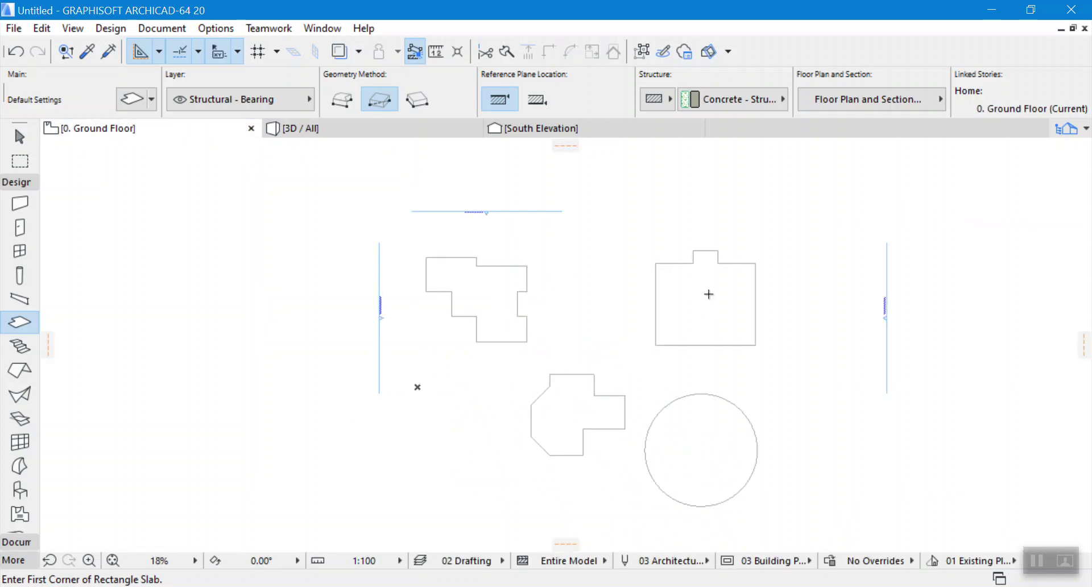
scroll(600, 381, up, 3)
scroll(541, 288, down, 2)
scroll(681, 317, up, 3)
scroll(681, 317, down, 4)
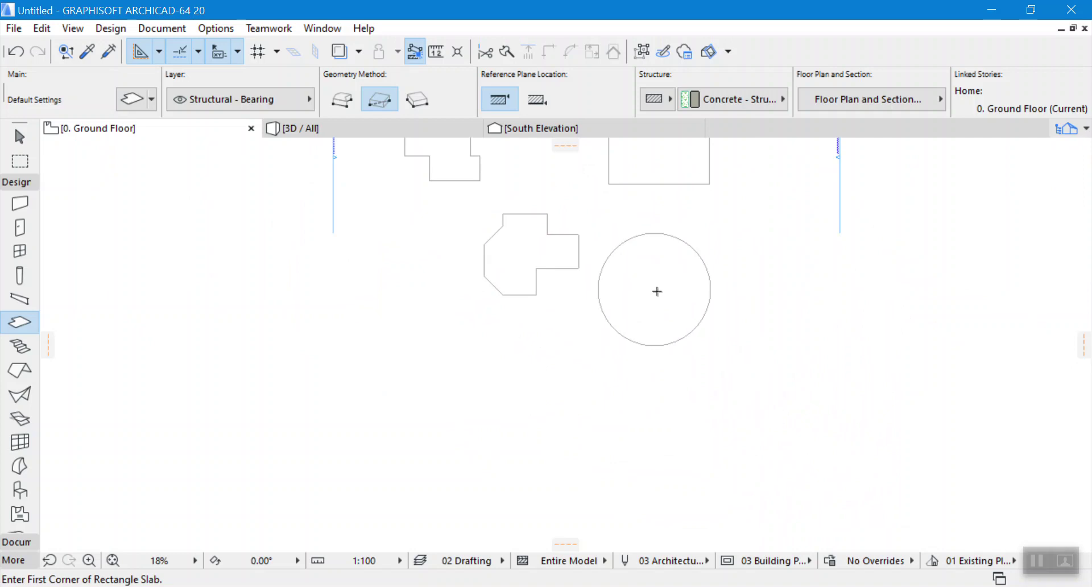
click(349, 128)
drag(508, 281, 647, 230)
scroll(553, 390, up, 5)
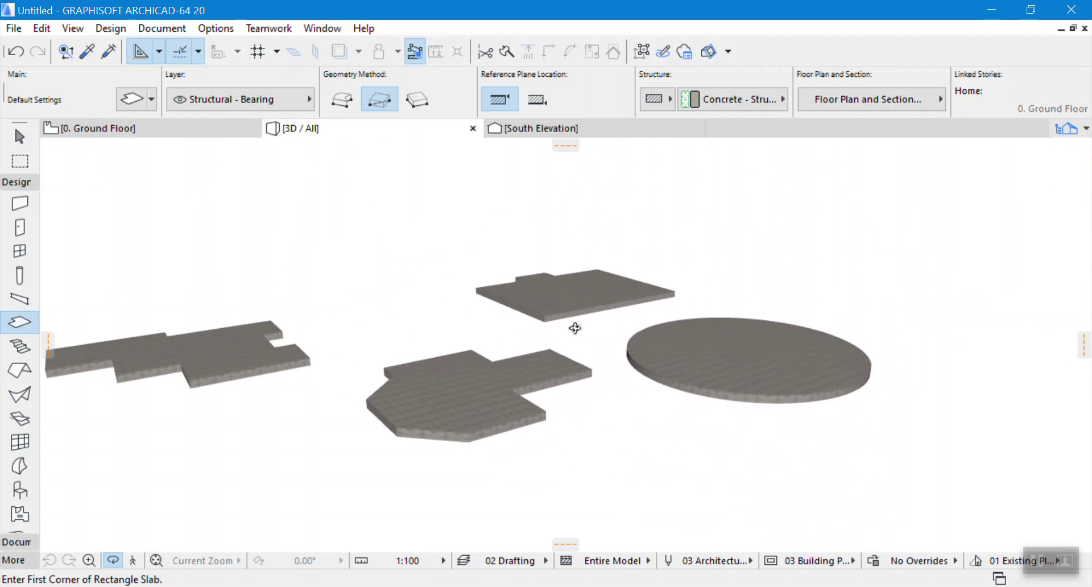
scroll(585, 340, down, 3)
drag(446, 254, 492, 360)
Prepare the default wall on the ground floor plan with a height of 4.00 and a thickness of 0.20.
click(142, 129)
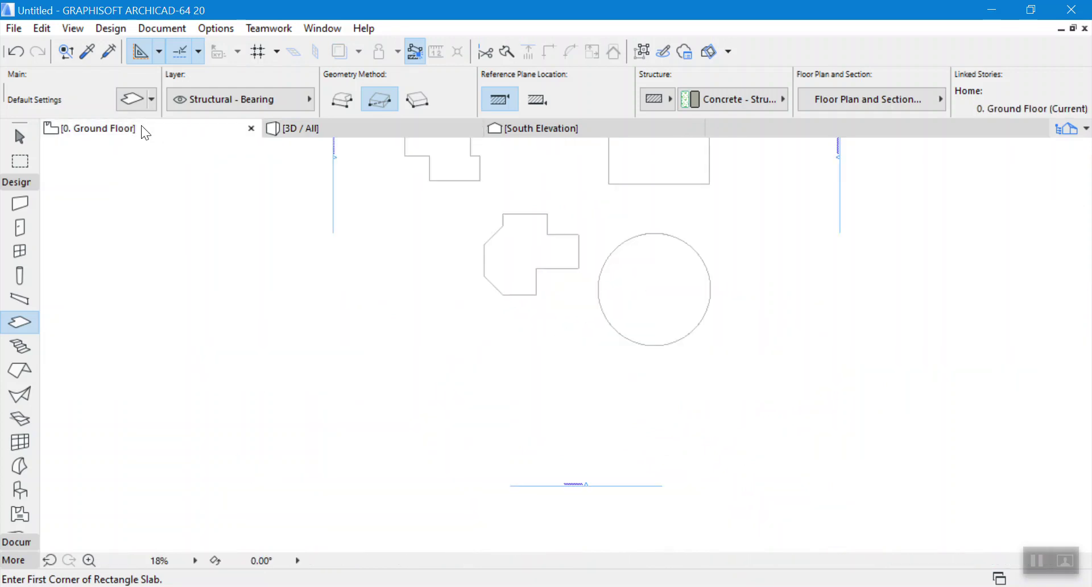
scroll(525, 302, down, 3)
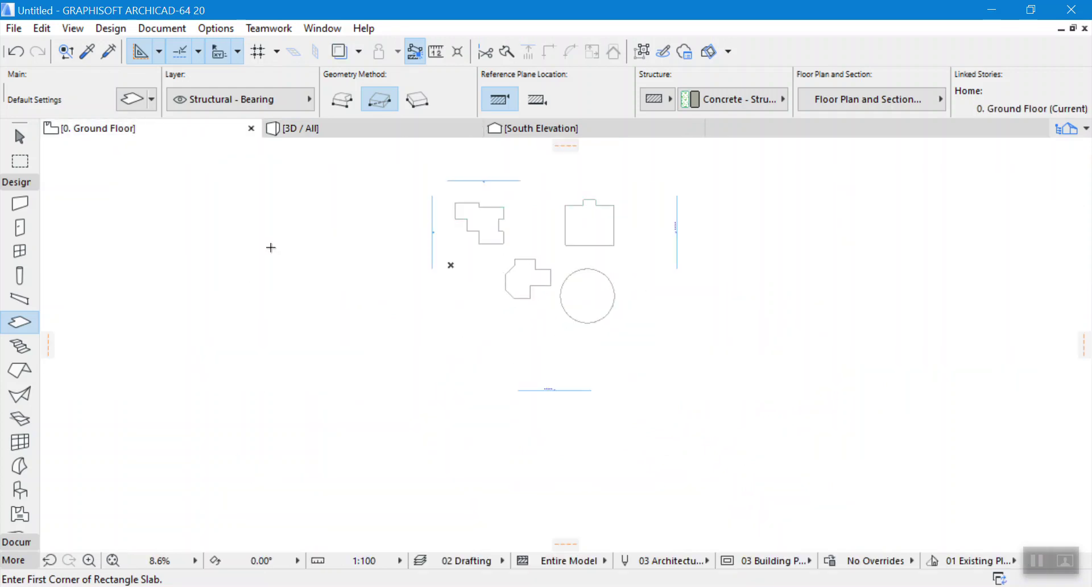
click(19, 204)
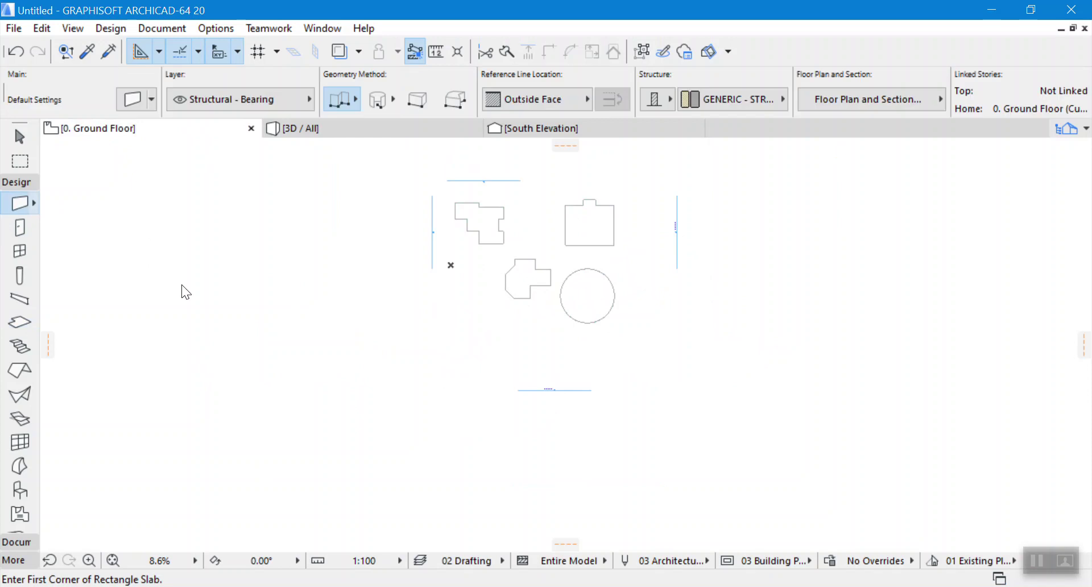
click(132, 99)
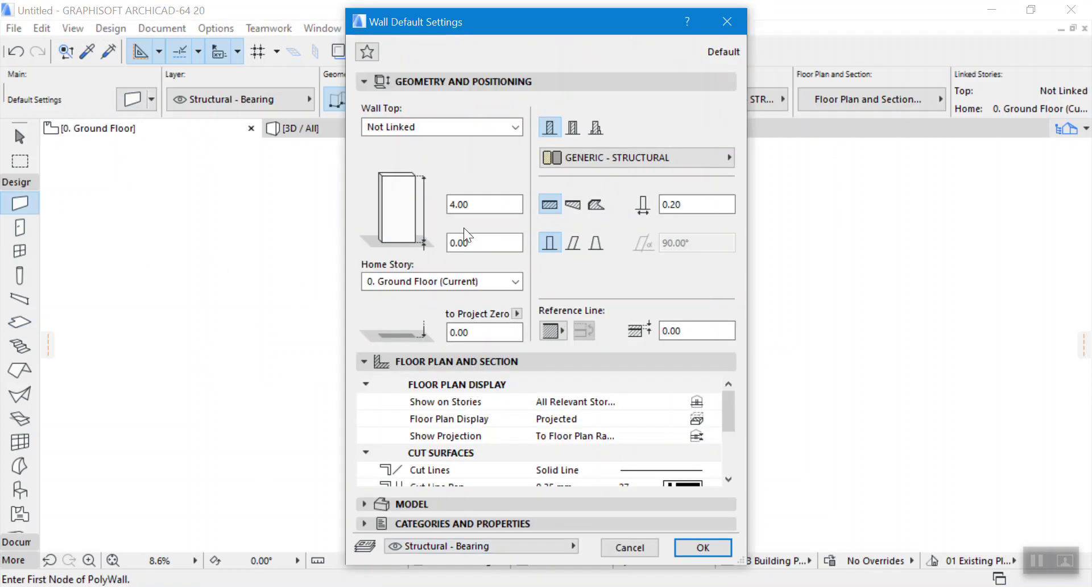
click(491, 201)
click(695, 205)
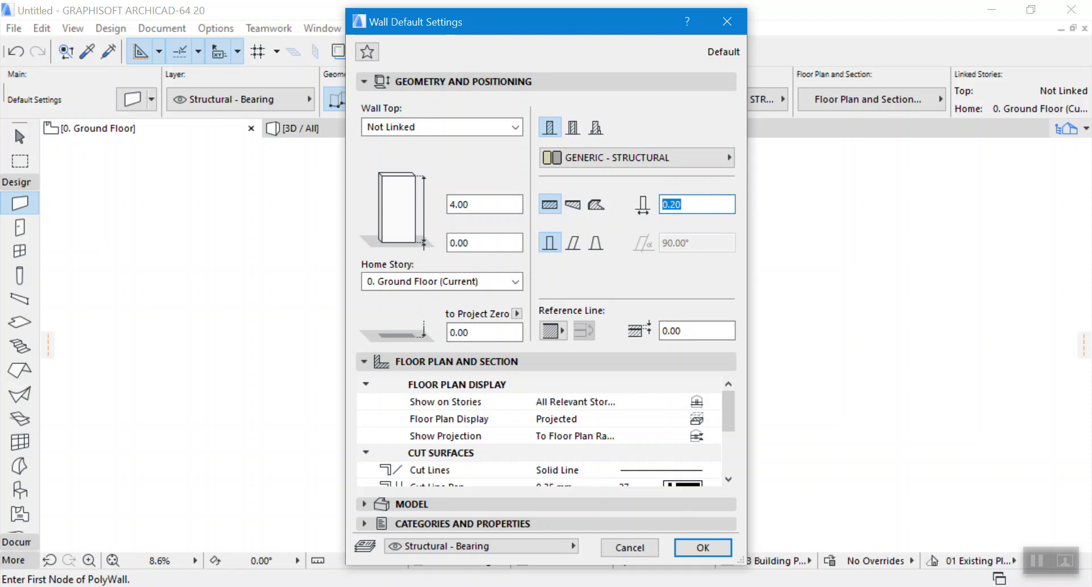
click(701, 548)
Trace walls around the stepped slab with the Magic Wand and inspect them in 3D.
scroll(573, 361, up, 6)
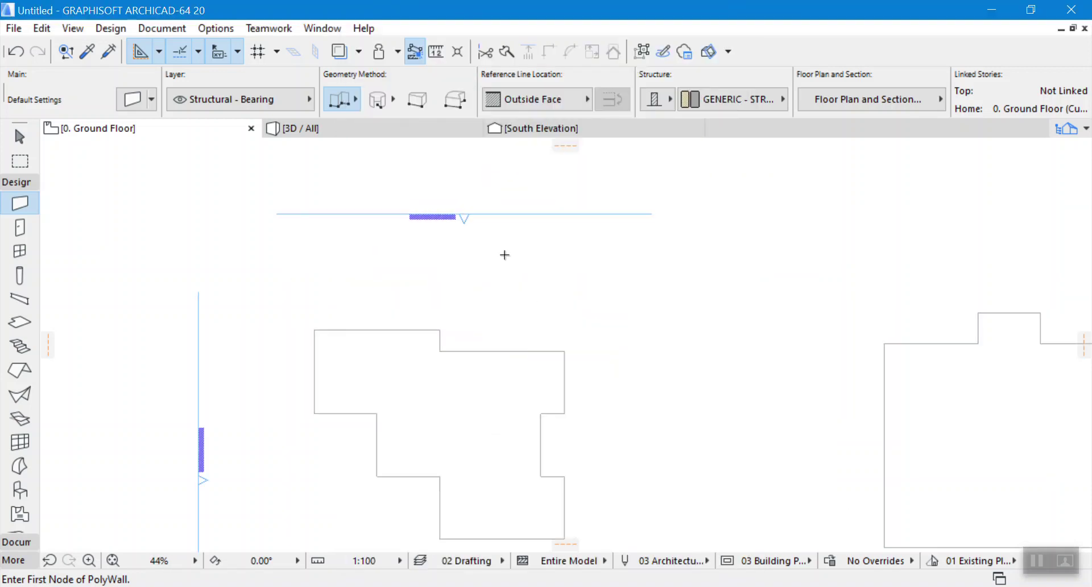
scroll(449, 367, up, 3)
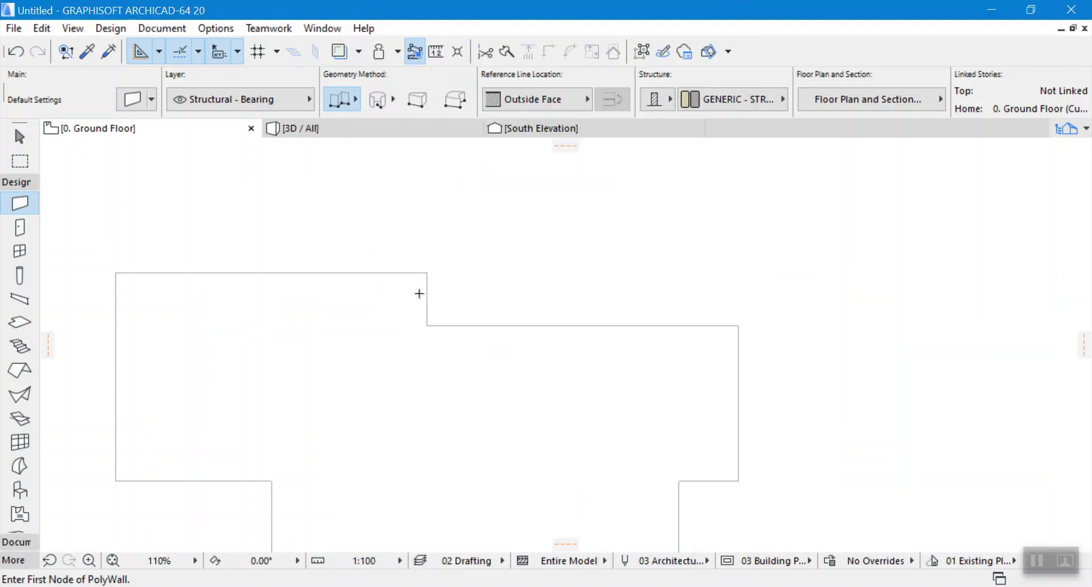
scroll(427, 289, up, 3)
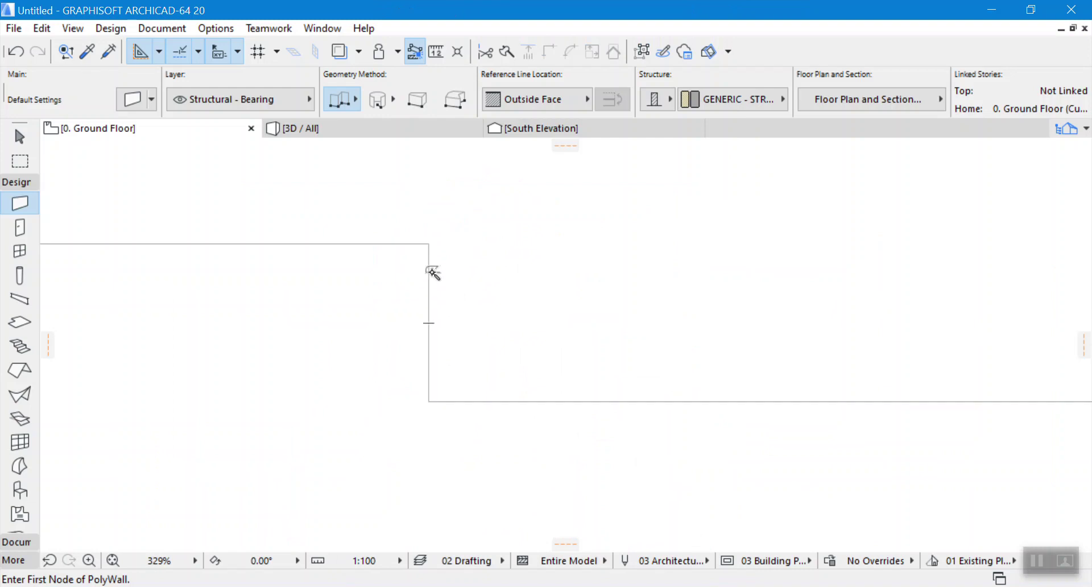
scroll(432, 273, down, 8)
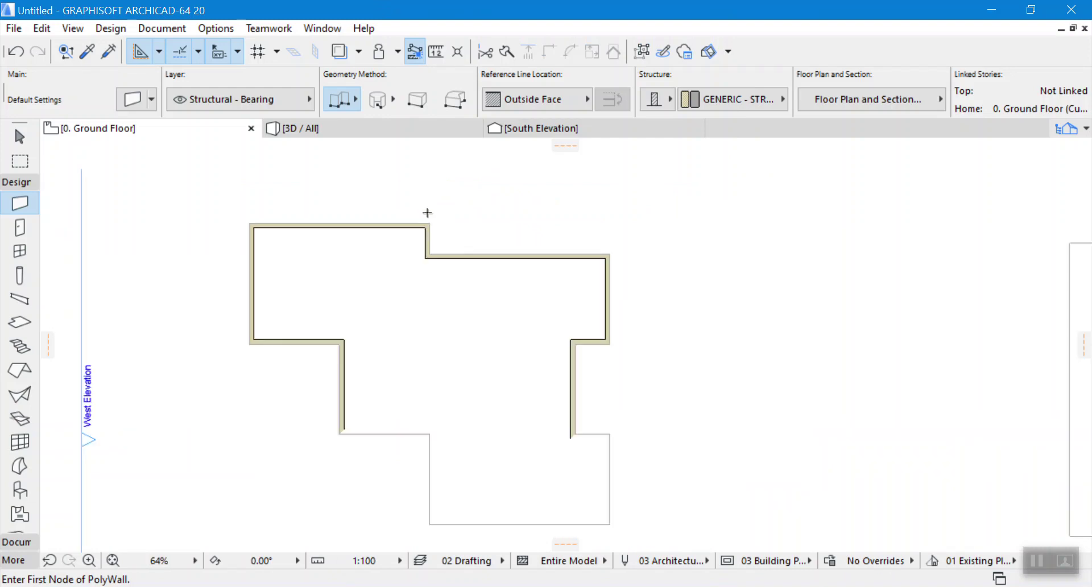
scroll(749, 283, up, 3)
scroll(750, 226, down, 3)
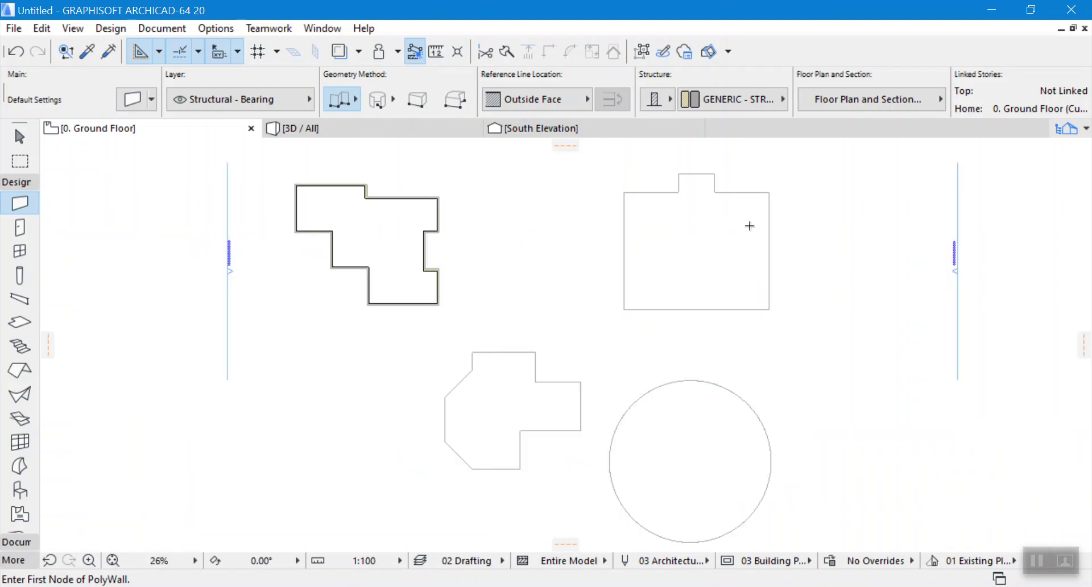
click(353, 132)
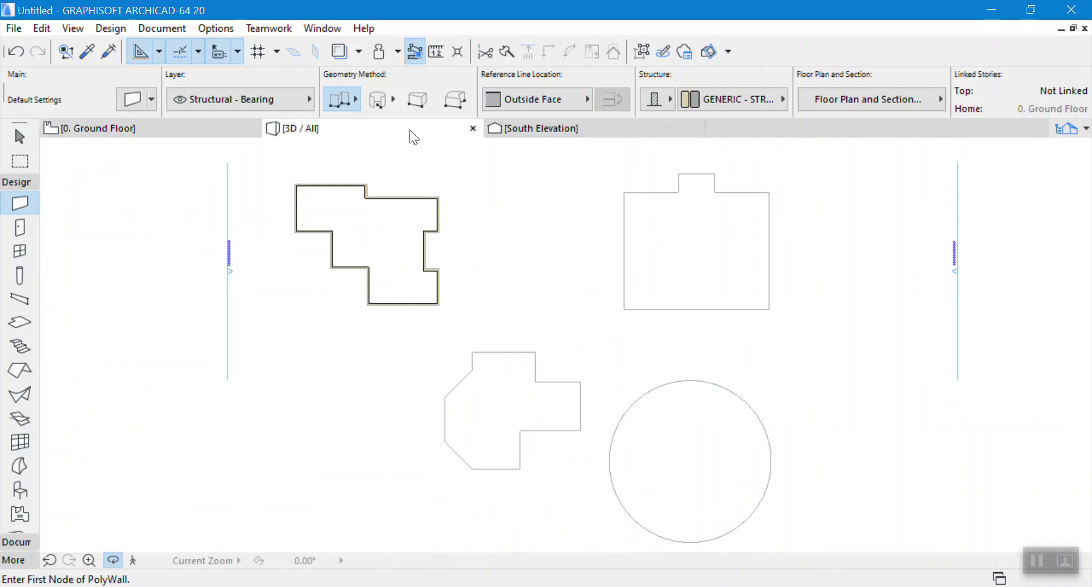
shift+middle_drag(452, 295, 283, 256)
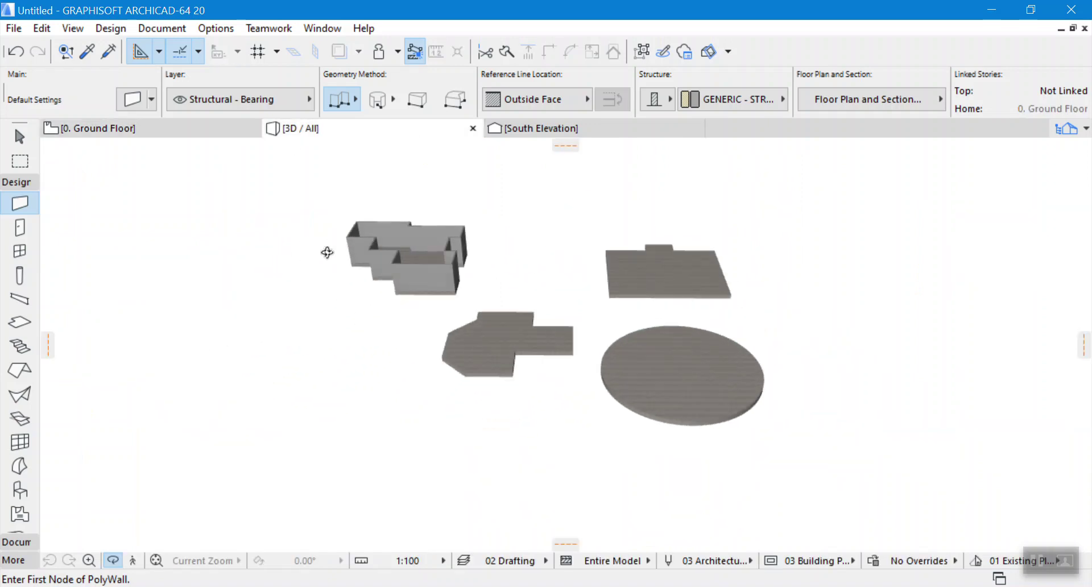
scroll(420, 224, up, 5)
scroll(372, 252, down, 3)
Trace walls around the rectangular, circular and polygonal slabs with the Magic Wand and inspect the buildings in 3D.
click(121, 131)
click(737, 308)
click(745, 400)
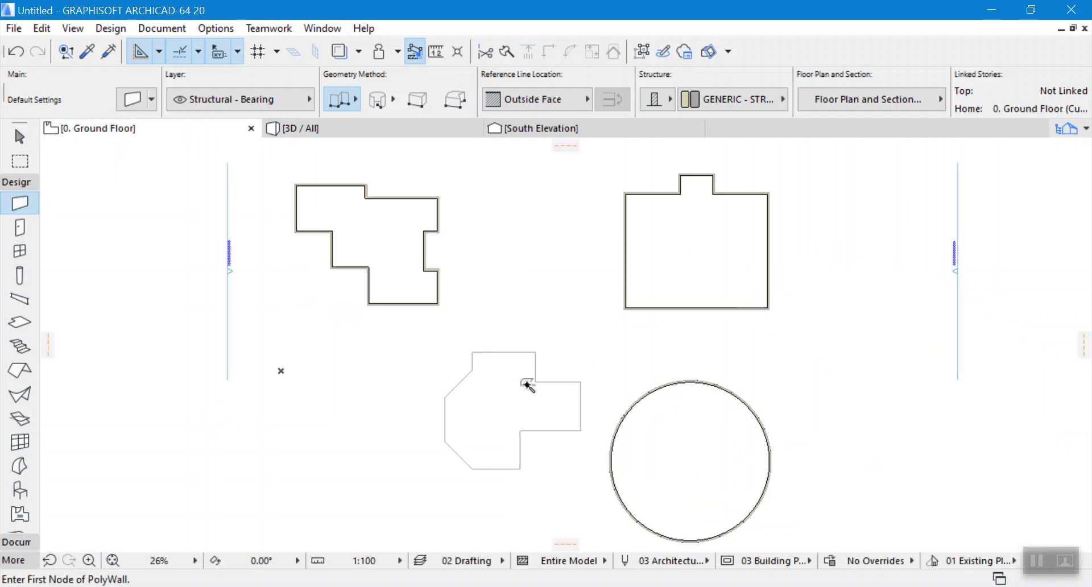
click(562, 341)
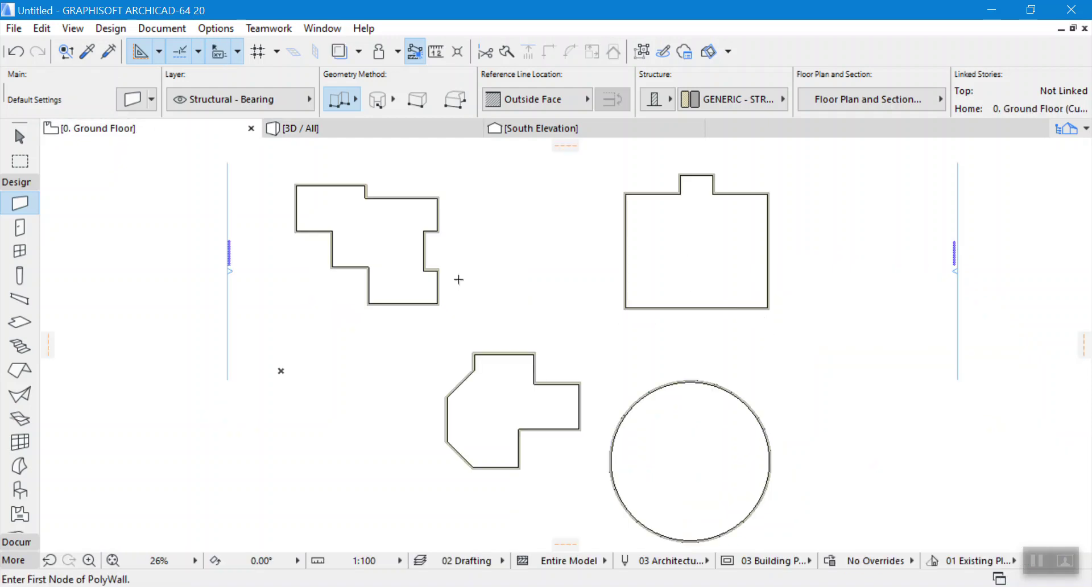
click(353, 130)
drag(756, 278, 552, 305)
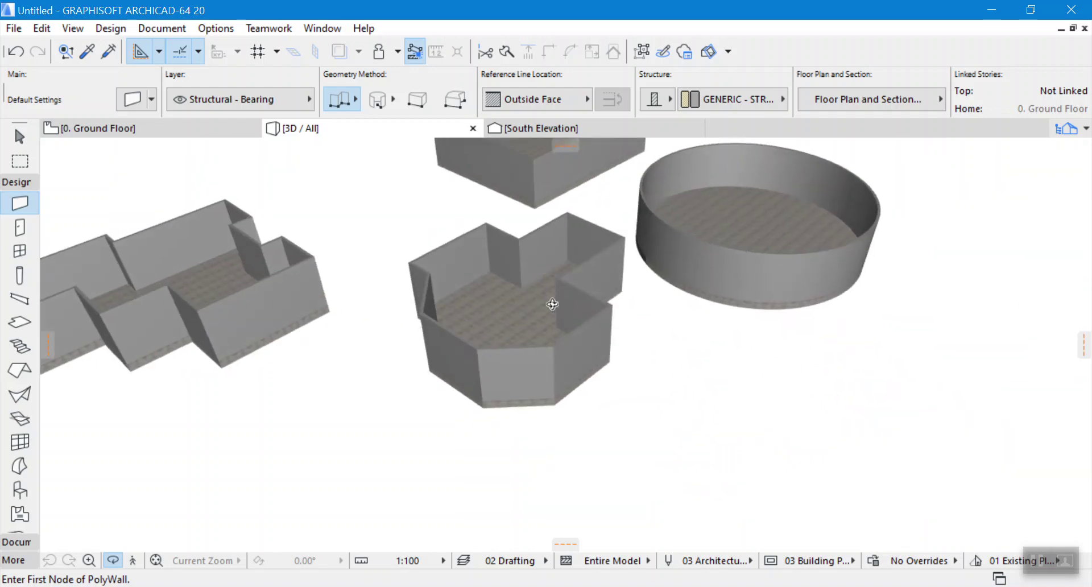
Configure the default multi-plane roof with a 45° pitch and a base height of 4.00 above the ground floor.
key(F2)
scroll(413, 209, down, 5)
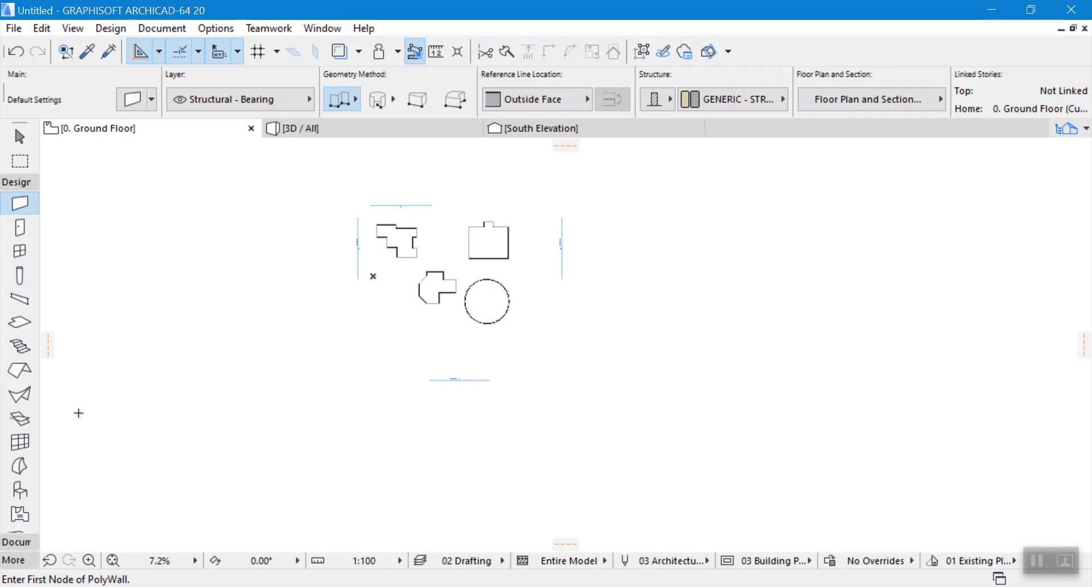
click(19, 373)
click(132, 101)
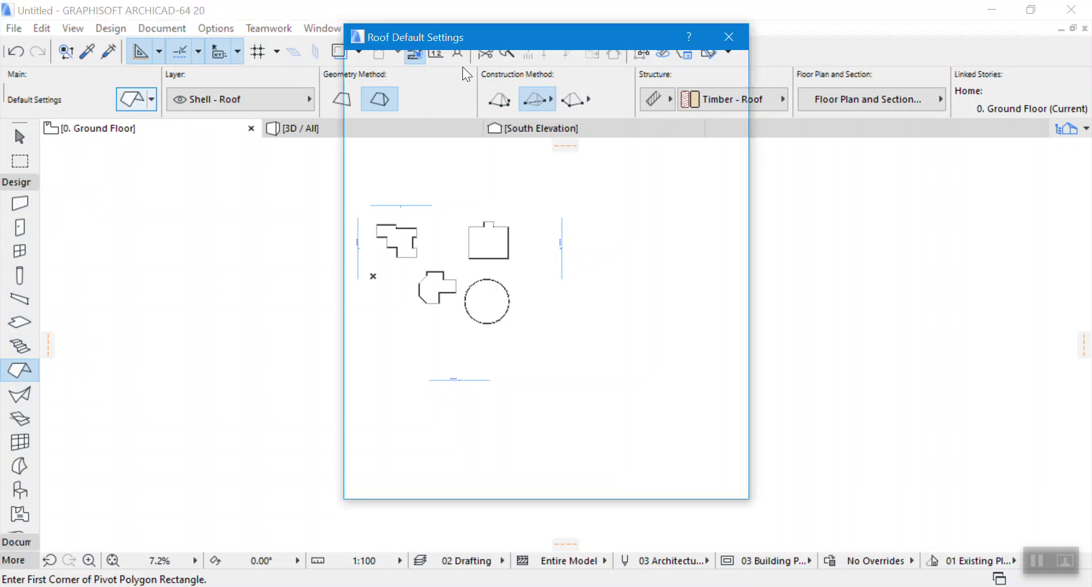
double_click(608, 174)
text(45)
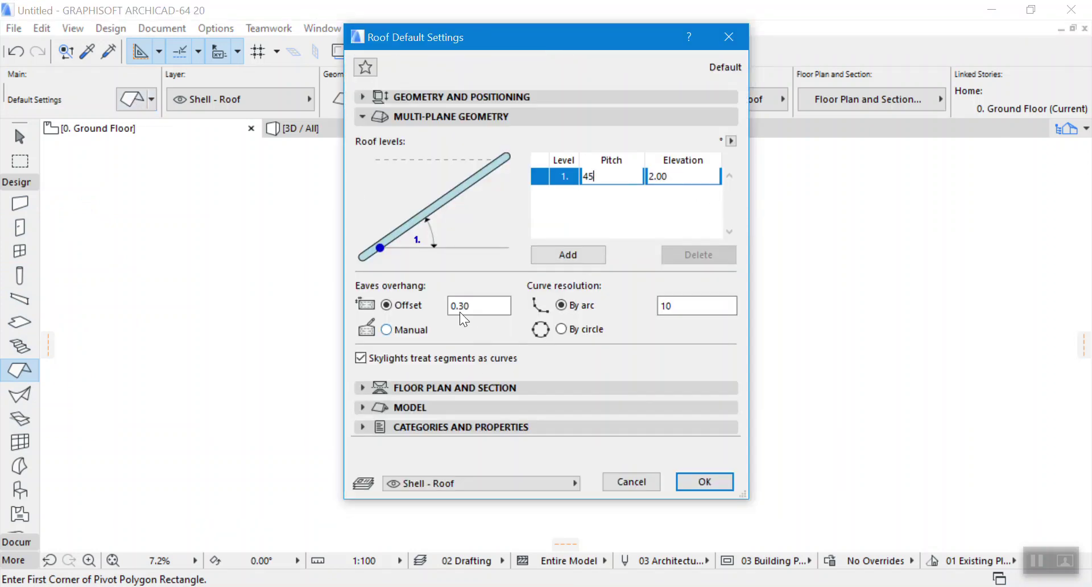
click(402, 120)
click(427, 96)
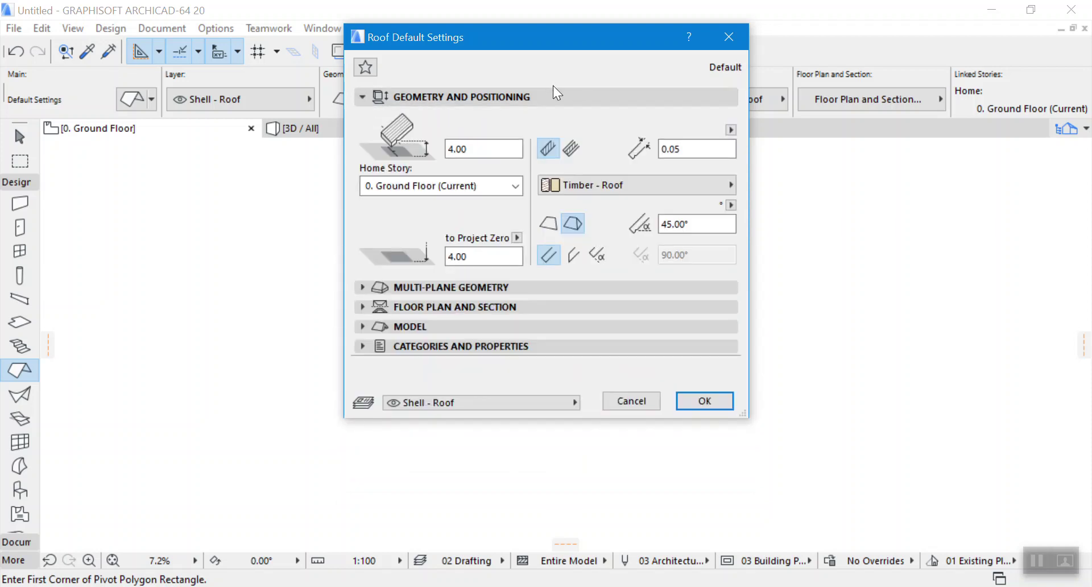
double_click(468, 150)
double_click(692, 149)
click(703, 401)
Try to trace a multi-plane roof around the stepped building with the Magic Wand, and undo it.
scroll(352, 176, up, 5)
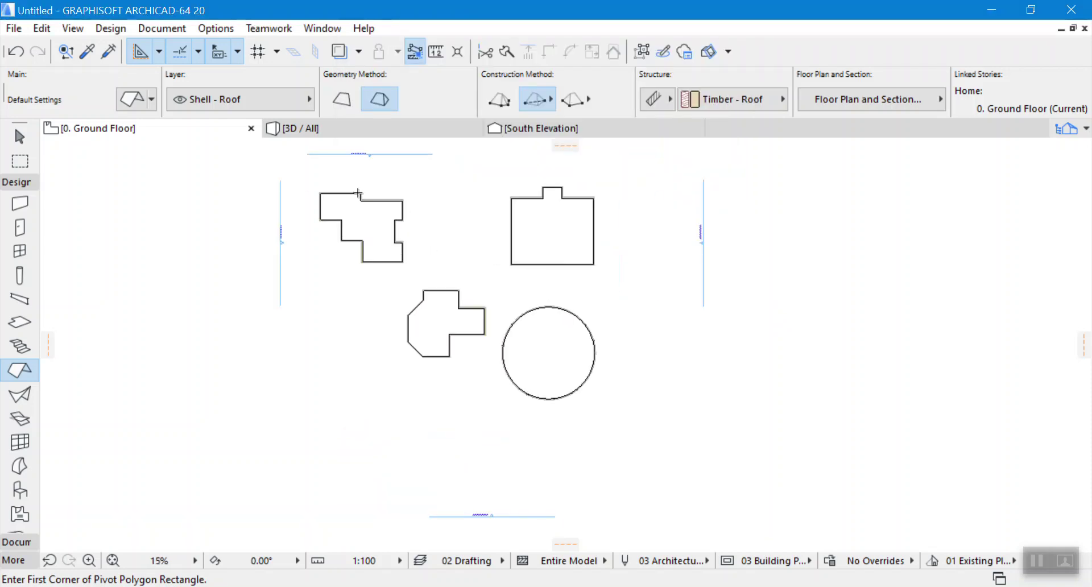
scroll(369, 175, up, 5)
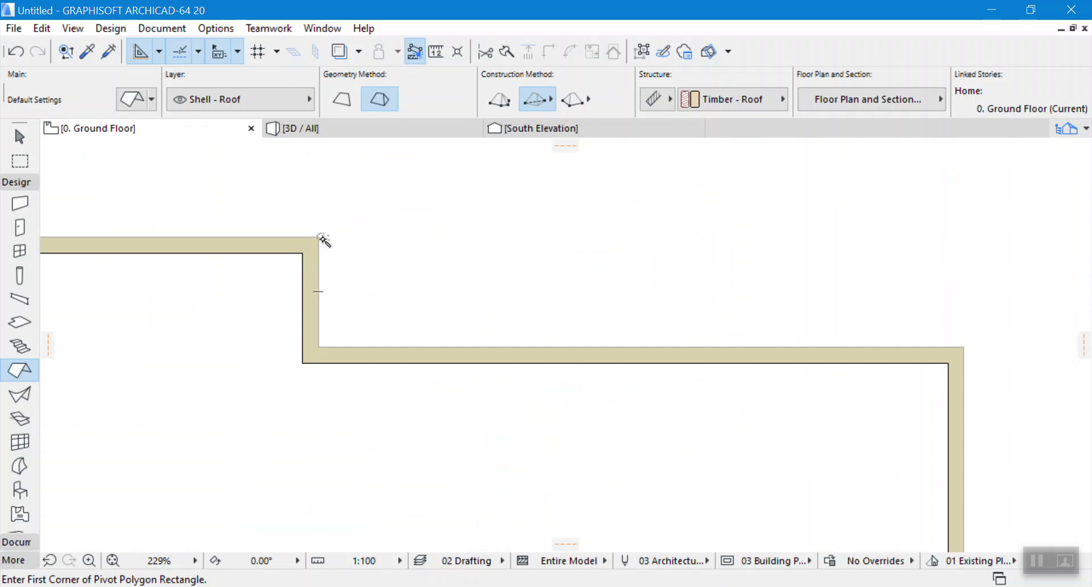
scroll(305, 255, up, 6)
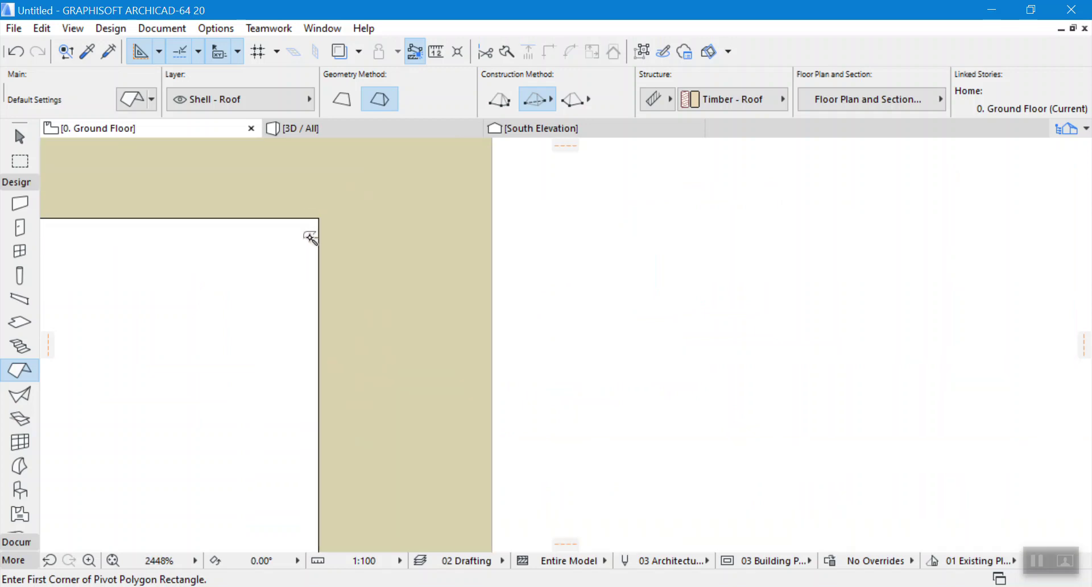
scroll(327, 212, down, 5)
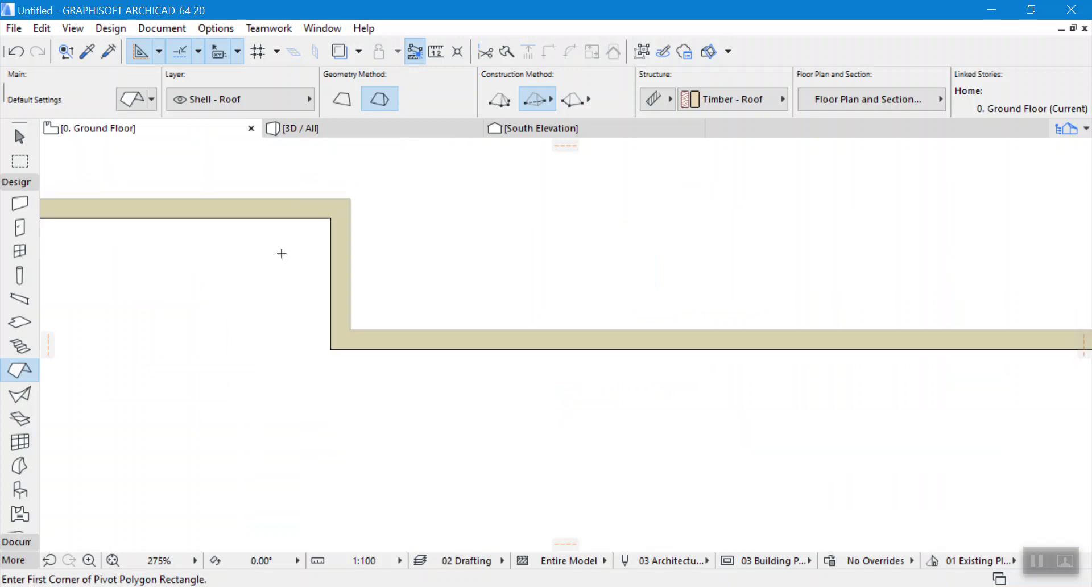
scroll(282, 254, up, 3)
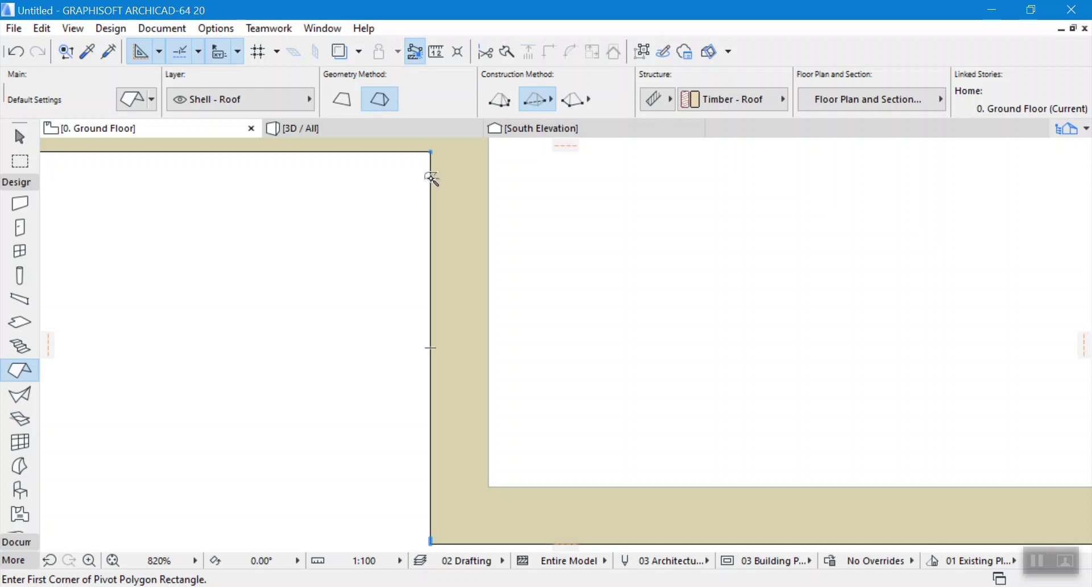
scroll(430, 176, up, 2)
scroll(470, 194, down, 8)
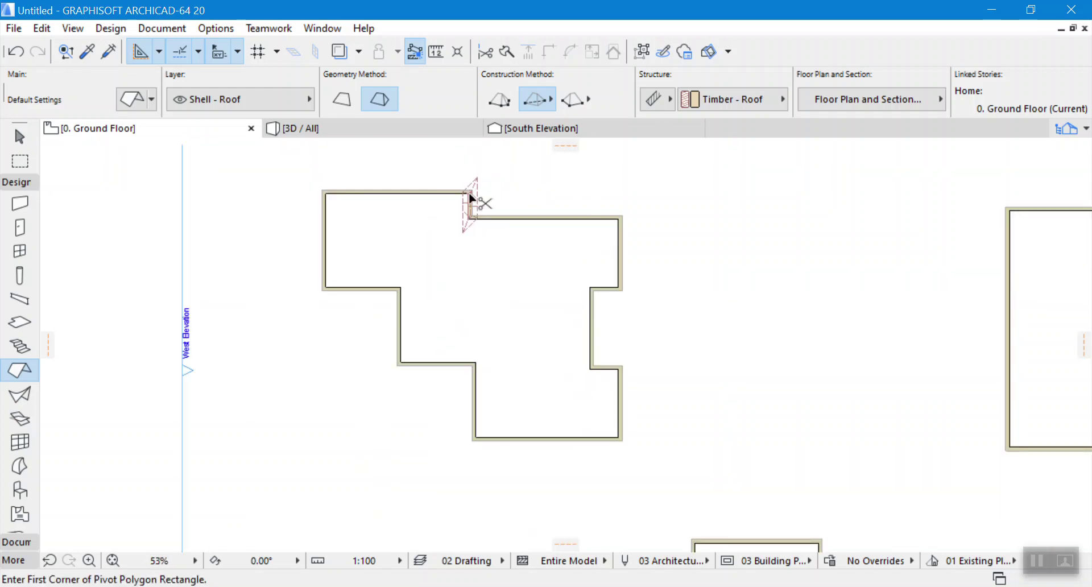
key(ctrl+z)
Create a multi-plane roof over the stepped building by tracing its outer outline with the Magic Wand.
scroll(471, 219, up, 7)
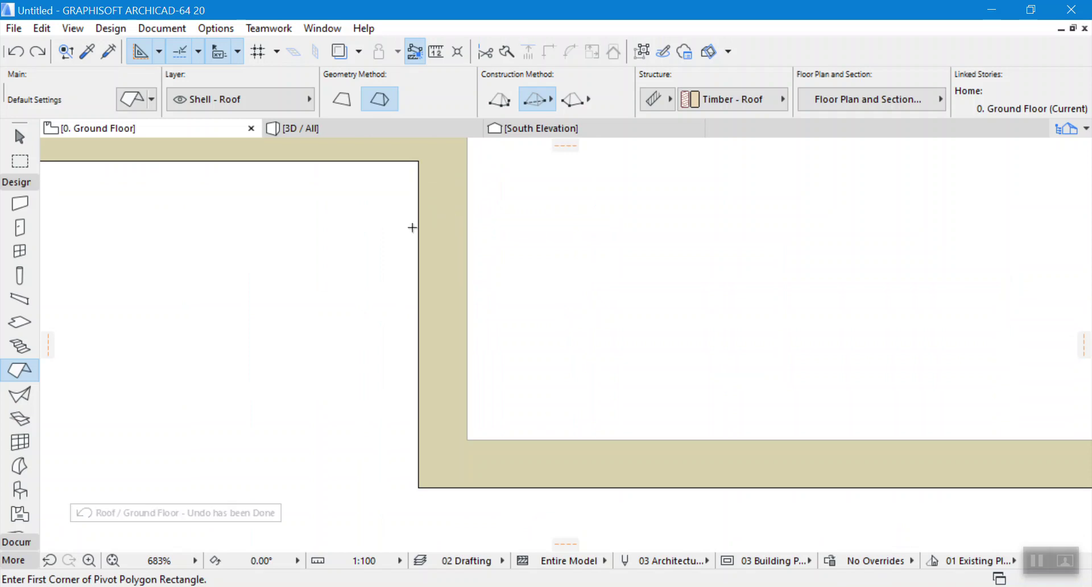
scroll(466, 191, down, 2)
scroll(473, 205, up, 5)
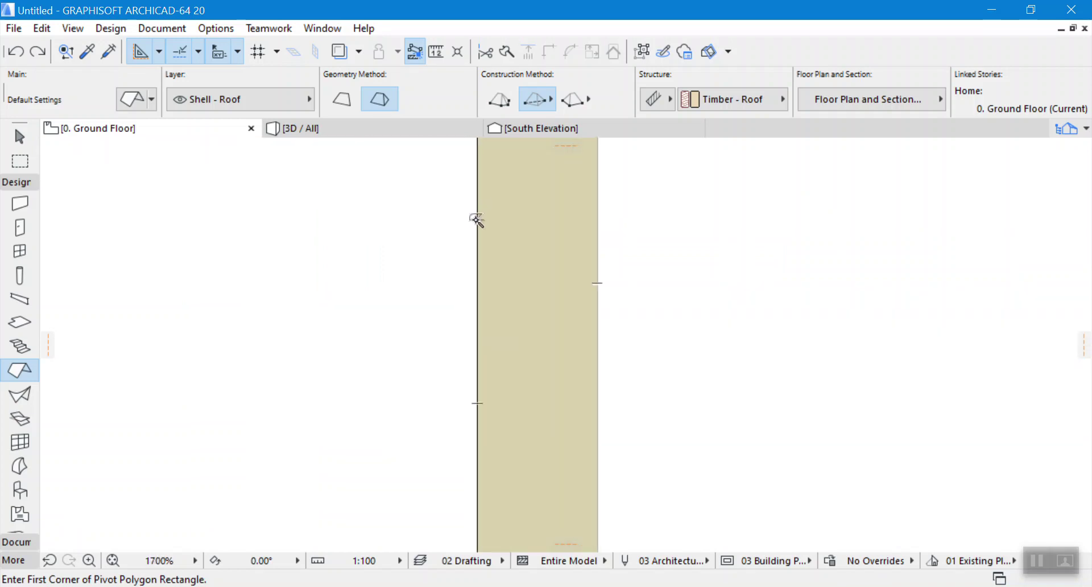
scroll(478, 218, down, 6)
scroll(489, 215, down, 1)
scroll(487, 211, up, 3)
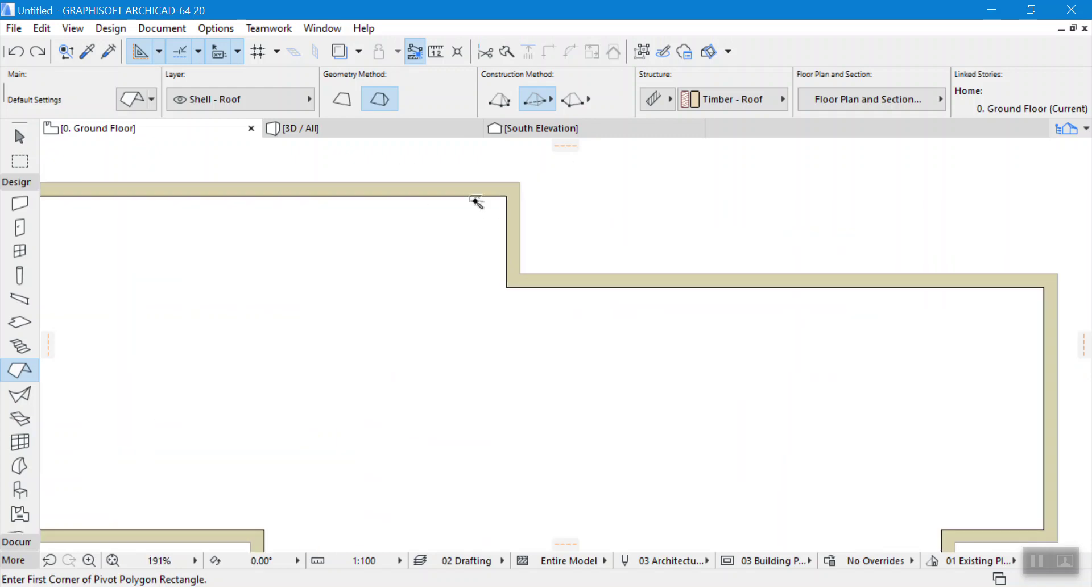
scroll(490, 202, up, 5)
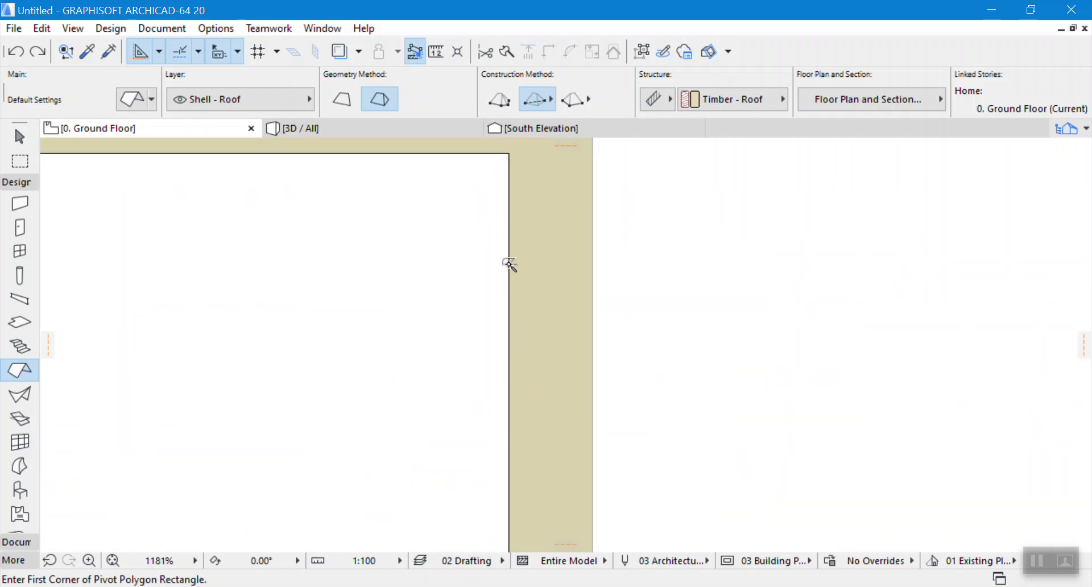
scroll(510, 270, up, 3)
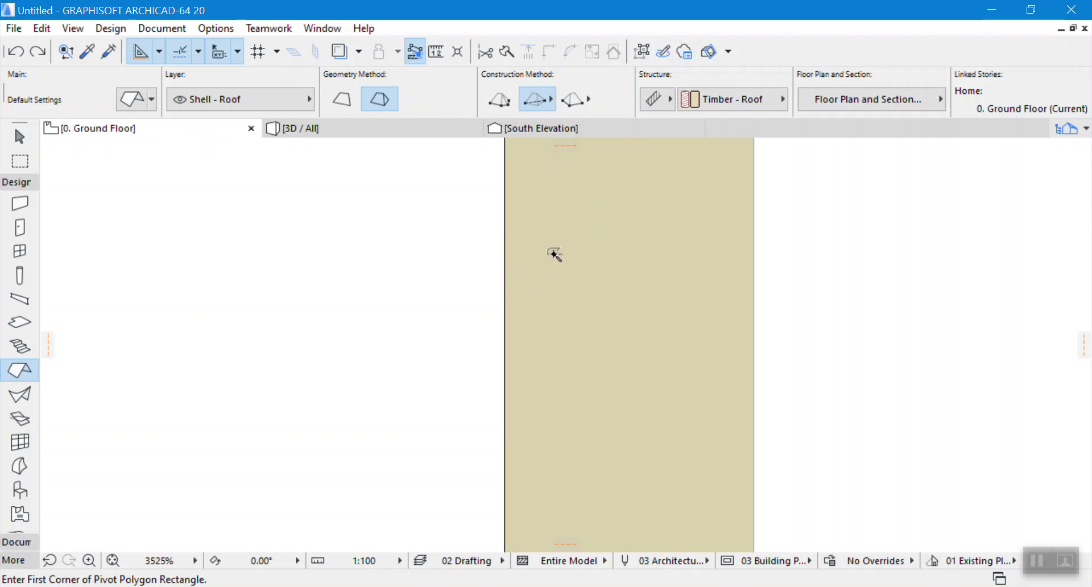
scroll(558, 254, down, 3)
scroll(501, 267, up, 3)
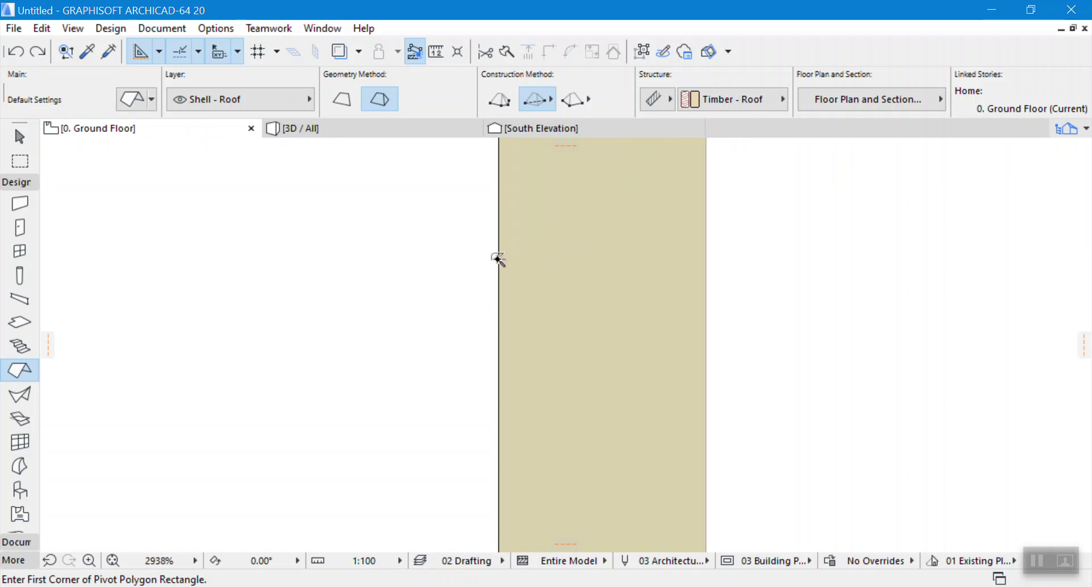
scroll(495, 279, up, 2)
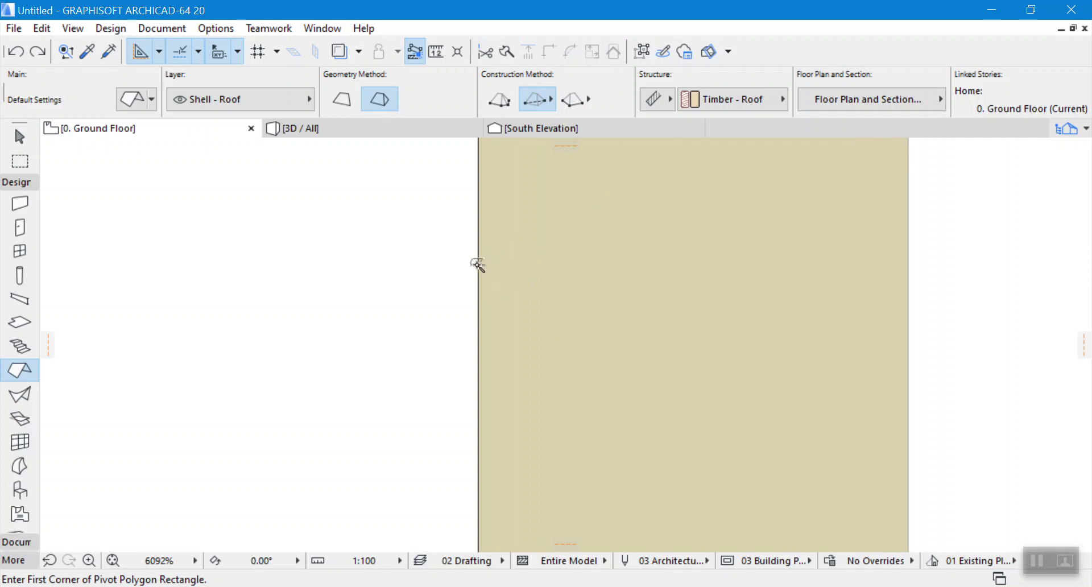
scroll(477, 239, down, 10)
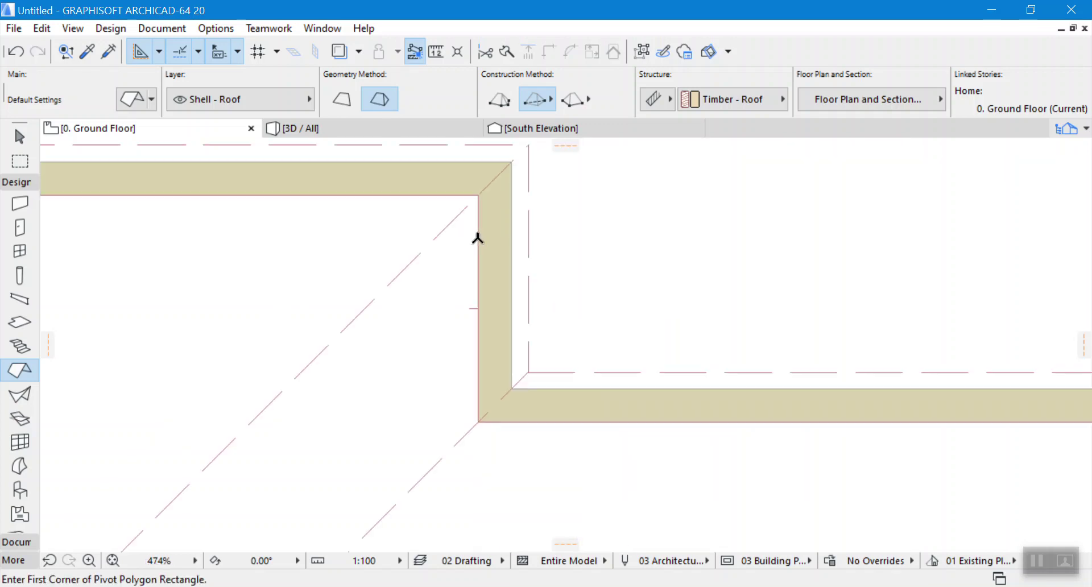
scroll(479, 233, down, 5)
scroll(485, 244, up, 4)
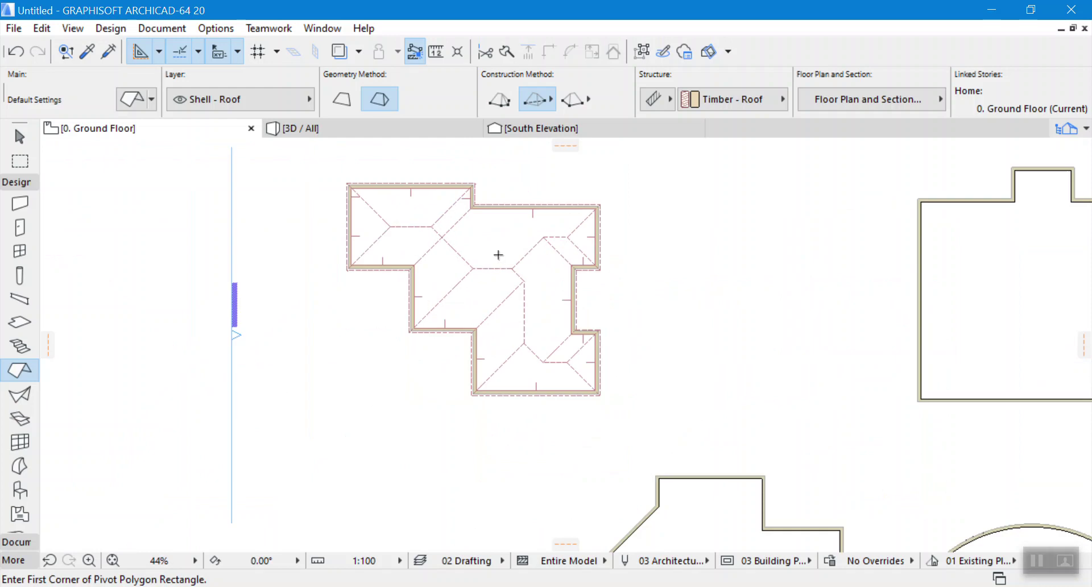
Inspect the stepped building's roof in 3D from several angles, checking how its eaves sit on the walls.
click(325, 131)
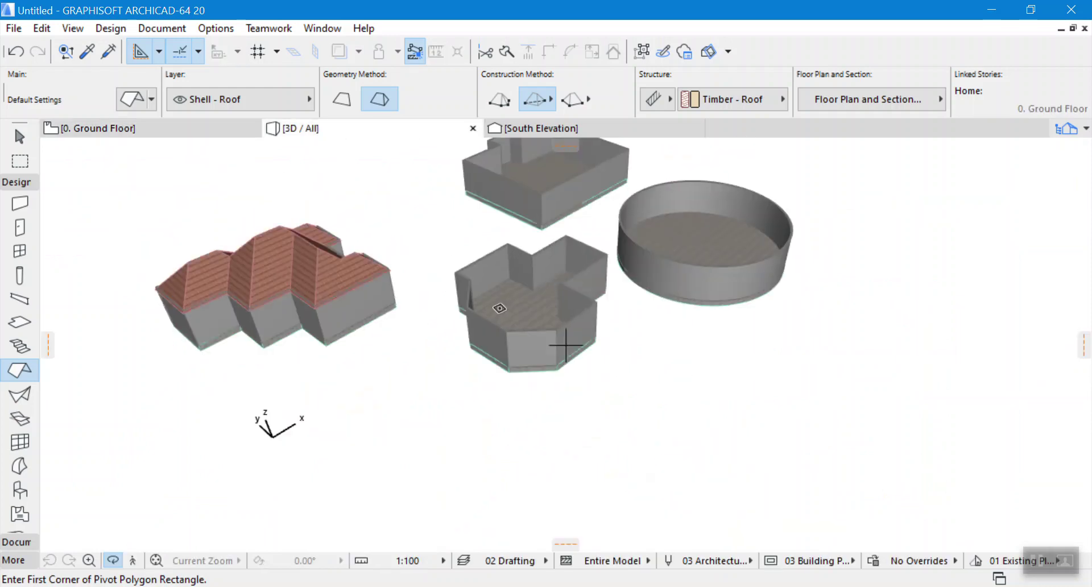
scroll(398, 291, up, 3)
scroll(418, 304, down, 2)
drag(417, 307, 435, 223)
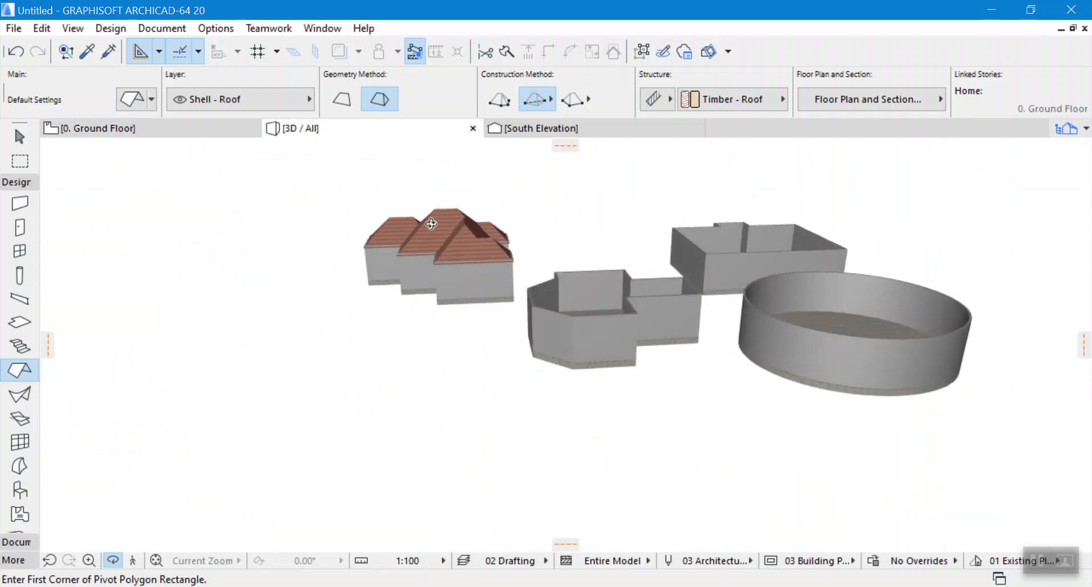
scroll(487, 242, up, 3)
drag(257, 278, 459, 253)
scroll(841, 251, up, 4)
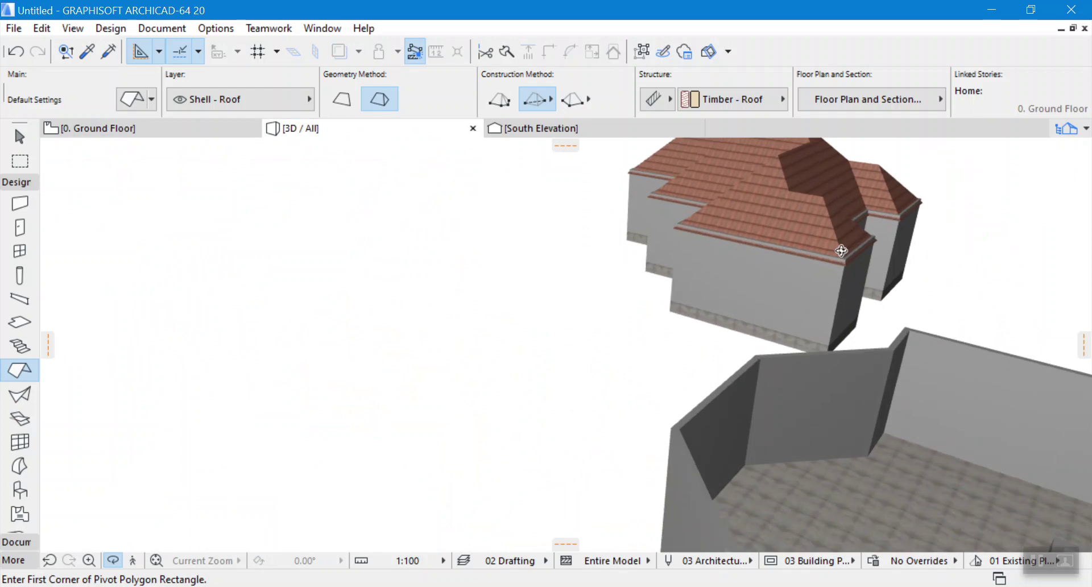
drag(857, 245, 676, 275)
scroll(659, 270, down, 2)
scroll(507, 254, down, 2)
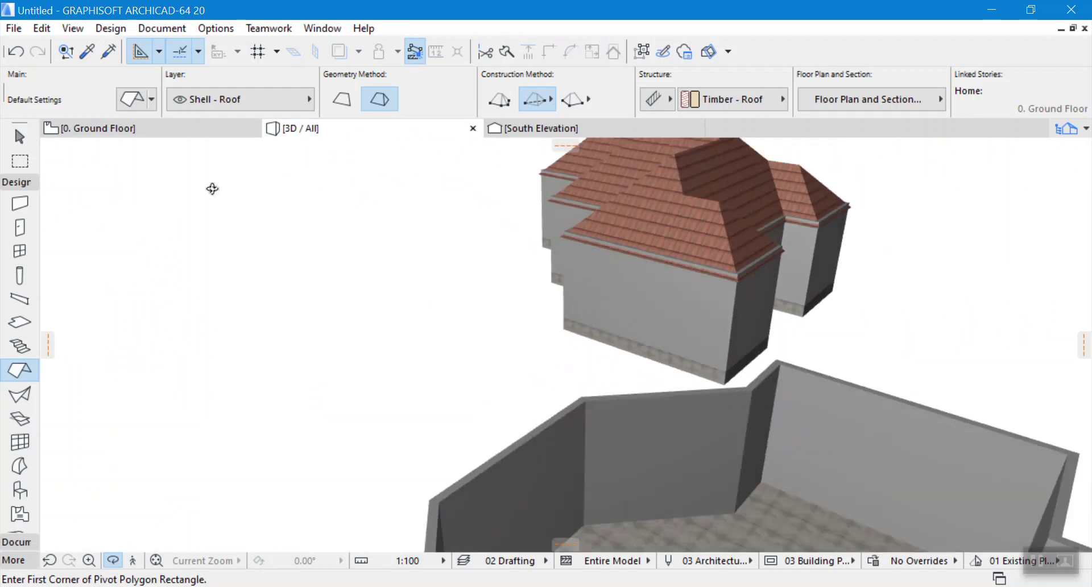
Select the stepped building's roof on the ground floor plan and set its base height to 4.10.
click(147, 131)
scroll(598, 273, down, 5)
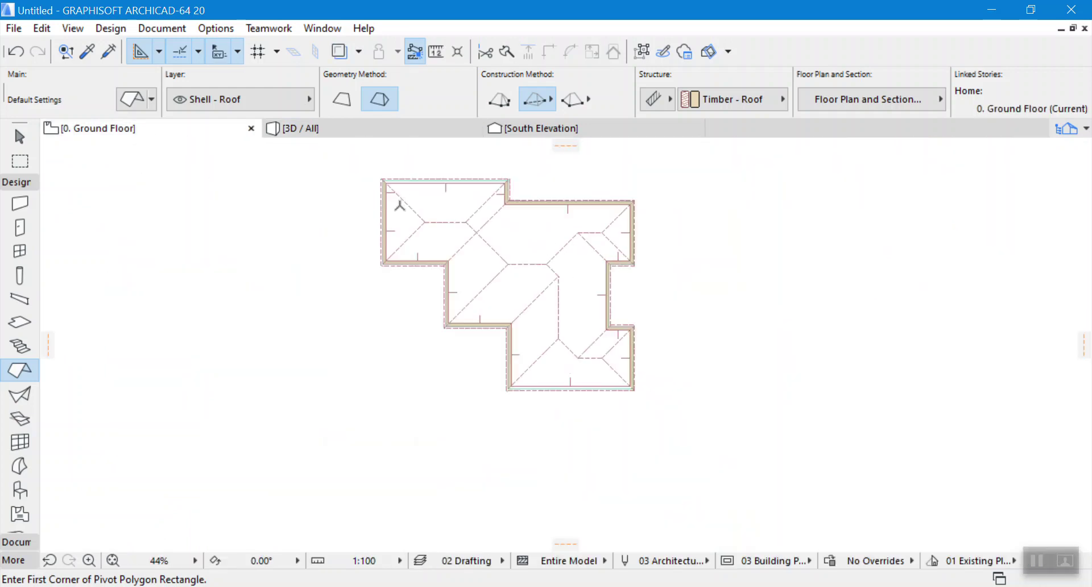
click(16, 138)
click(476, 238)
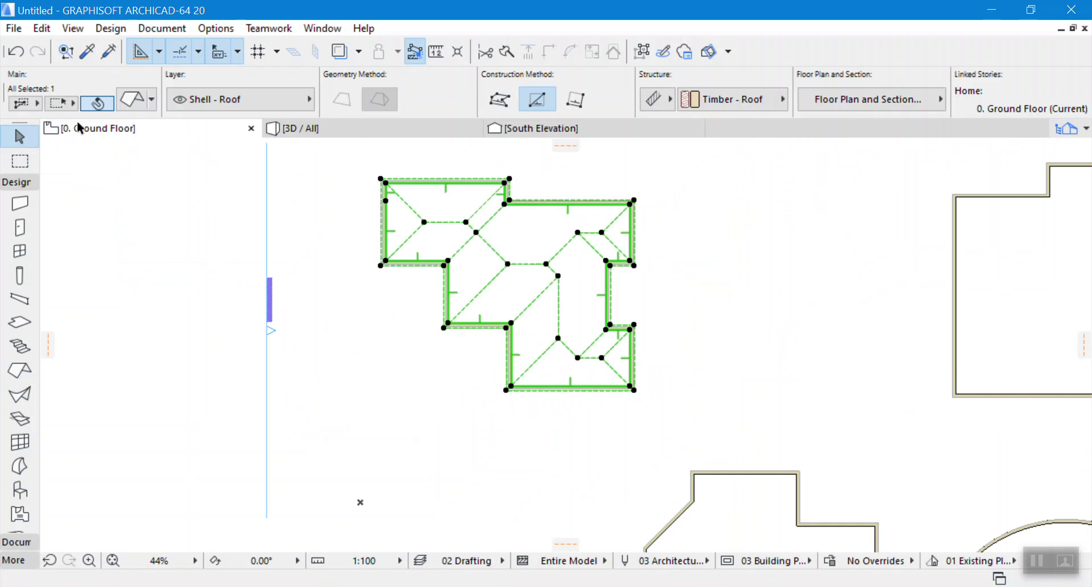
key(ctrl+t)
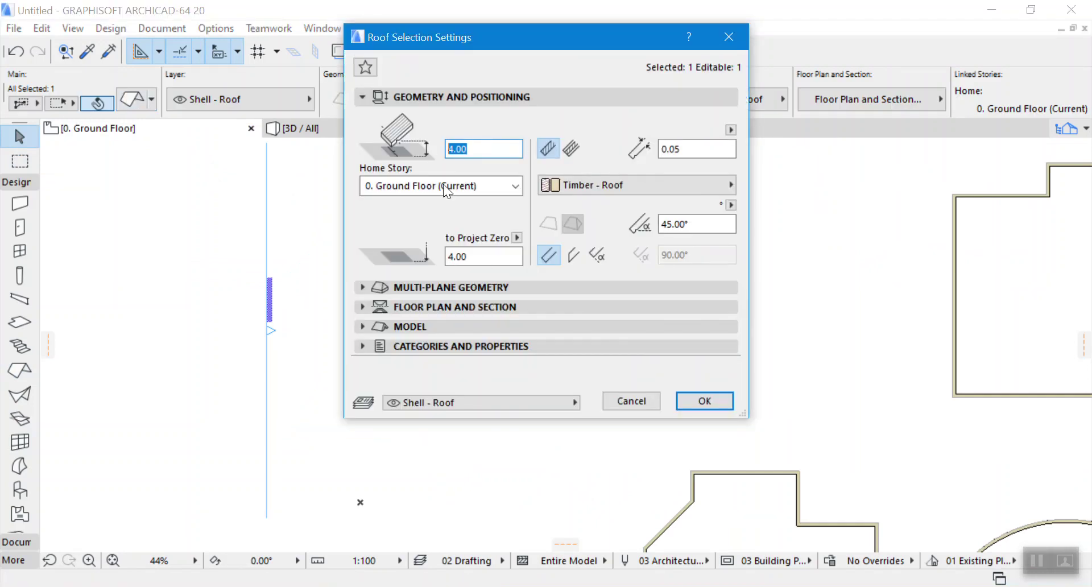
text(4.1)
click(704, 223)
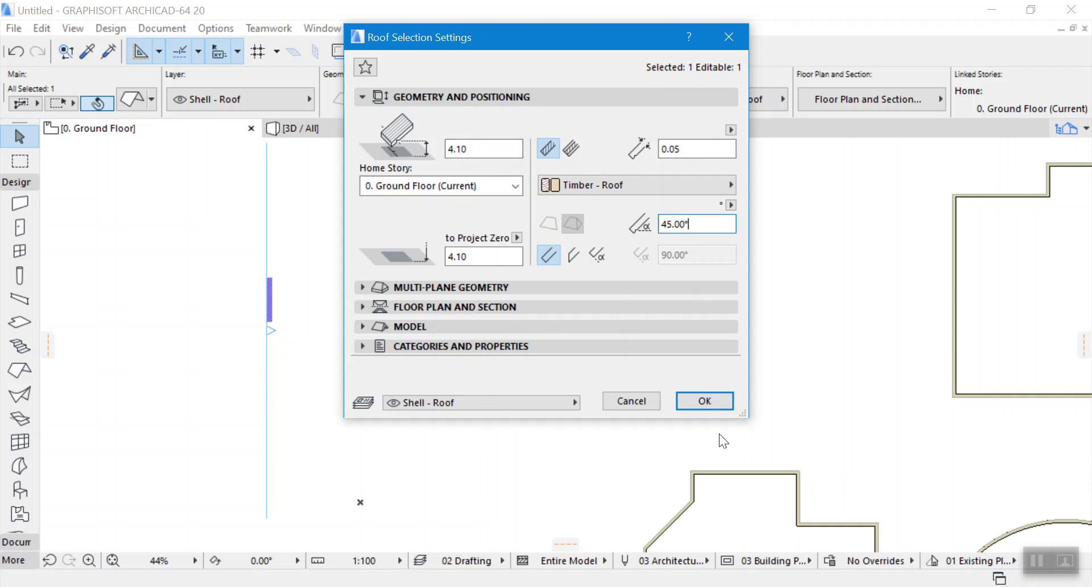
click(720, 402)
scroll(480, 261, down, 3)
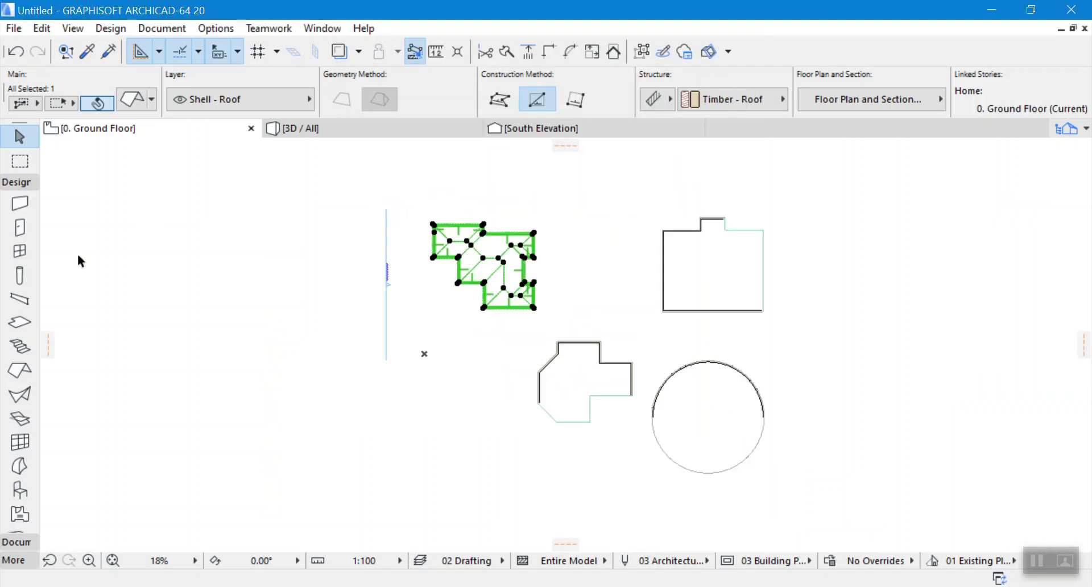
Create multi-plane roofs over the rectangular, circular and polygonal buildings by tracing their outlines with the Magic Wand.
click(17, 369)
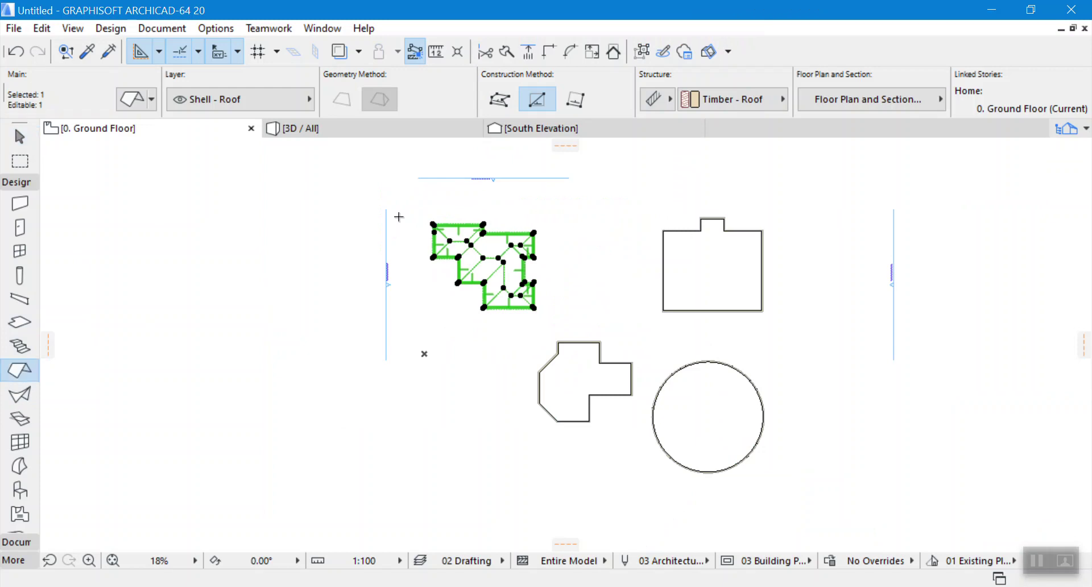
key(Escape)
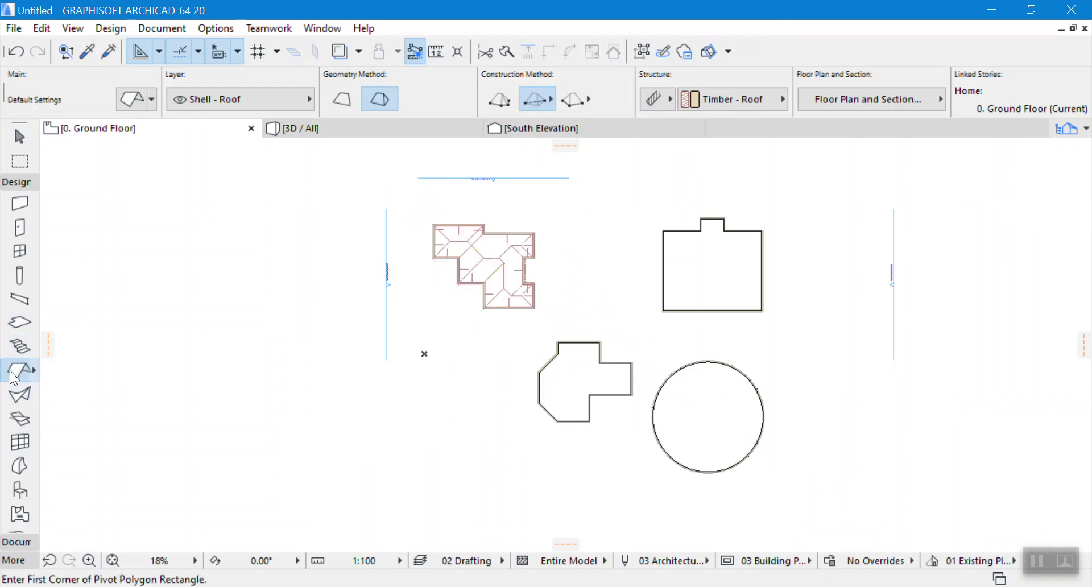
scroll(734, 199, up, 6)
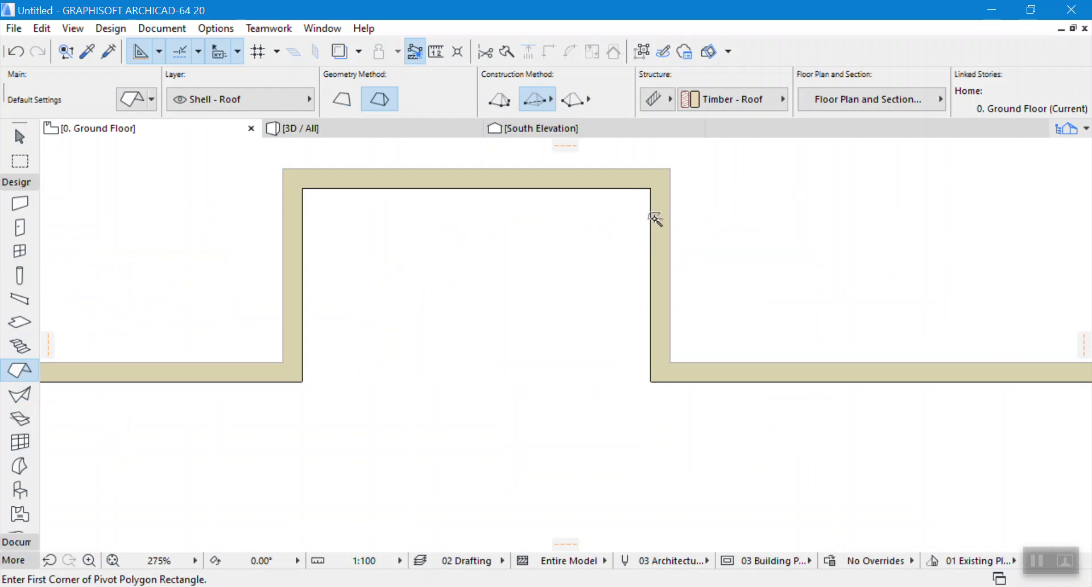
scroll(629, 175, down, 3)
scroll(611, 159, down, 2)
scroll(541, 368, up, 3)
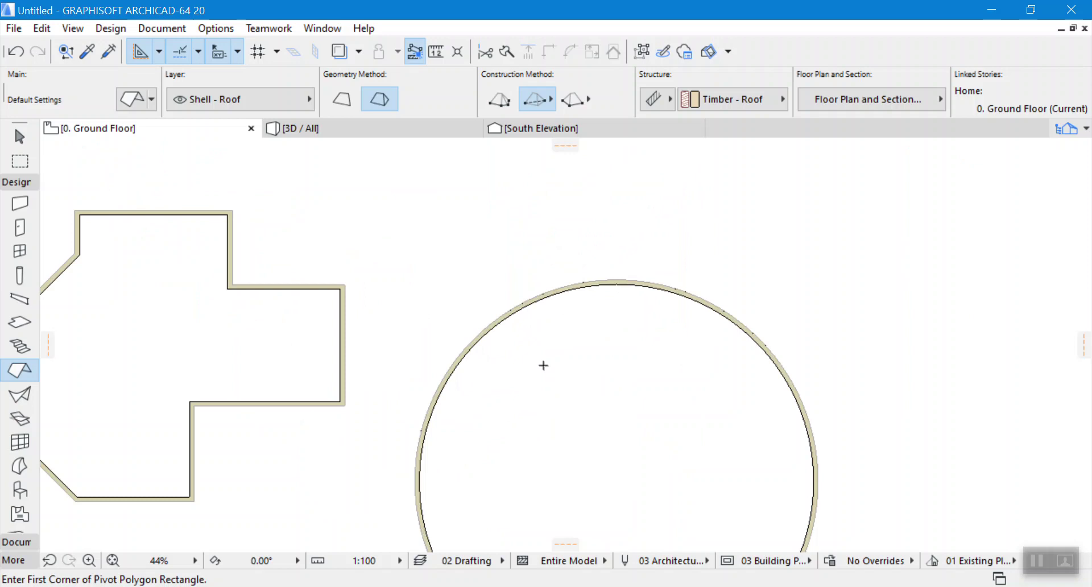
scroll(509, 267, up, 2)
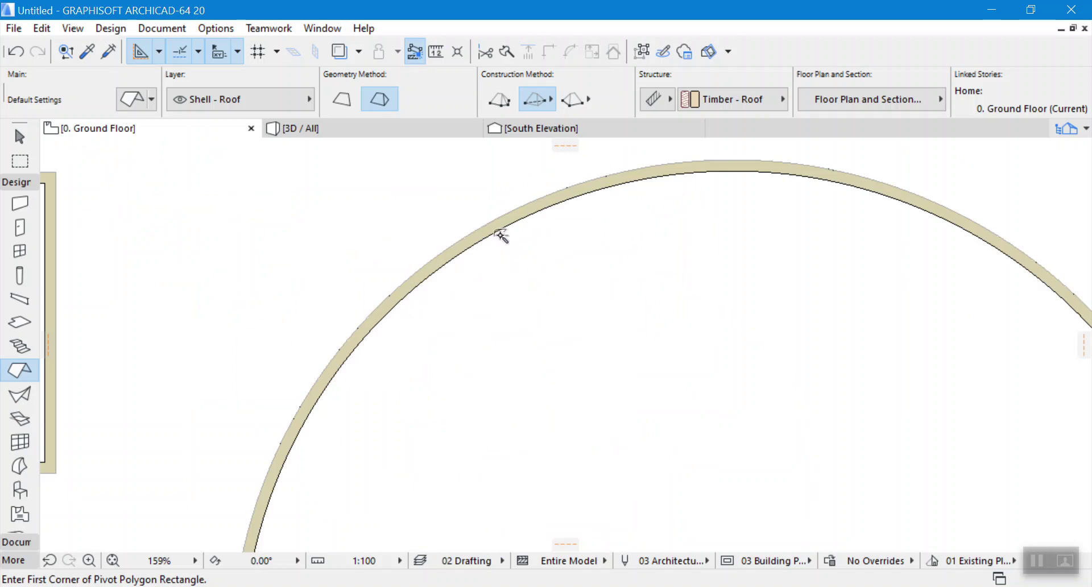
scroll(580, 178, down, 5)
scroll(531, 165, up, 8)
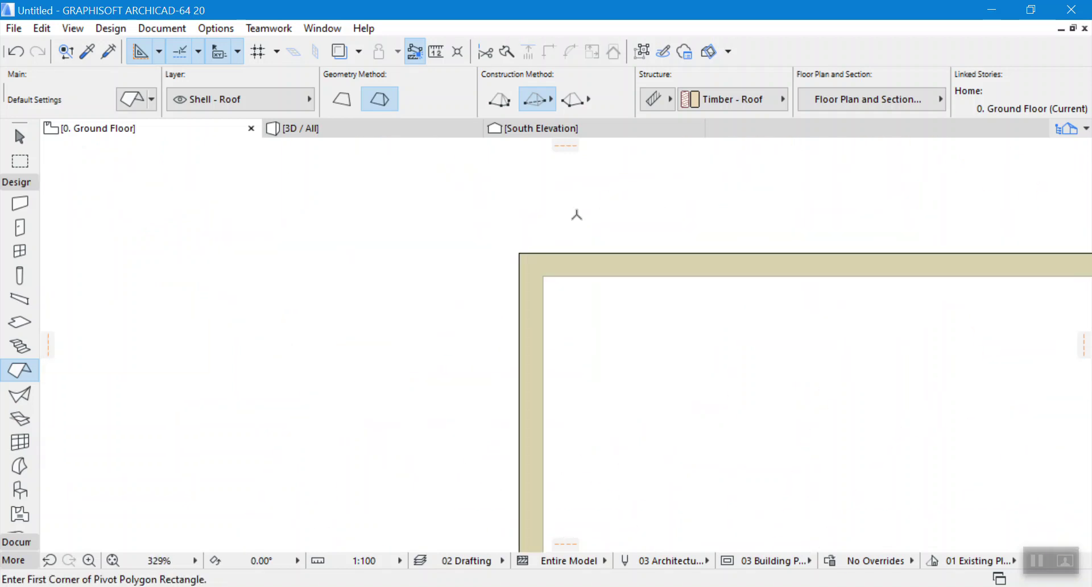
scroll(569, 252, down, 6)
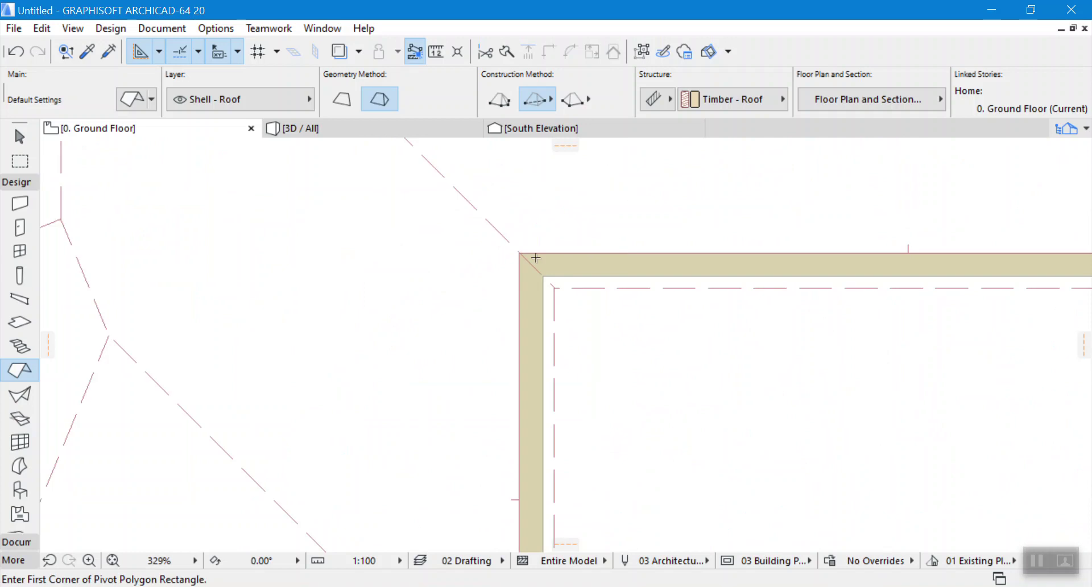
Inspect all four roofed buildings in 3D, and review their roofs on the ground floor plan.
click(366, 128)
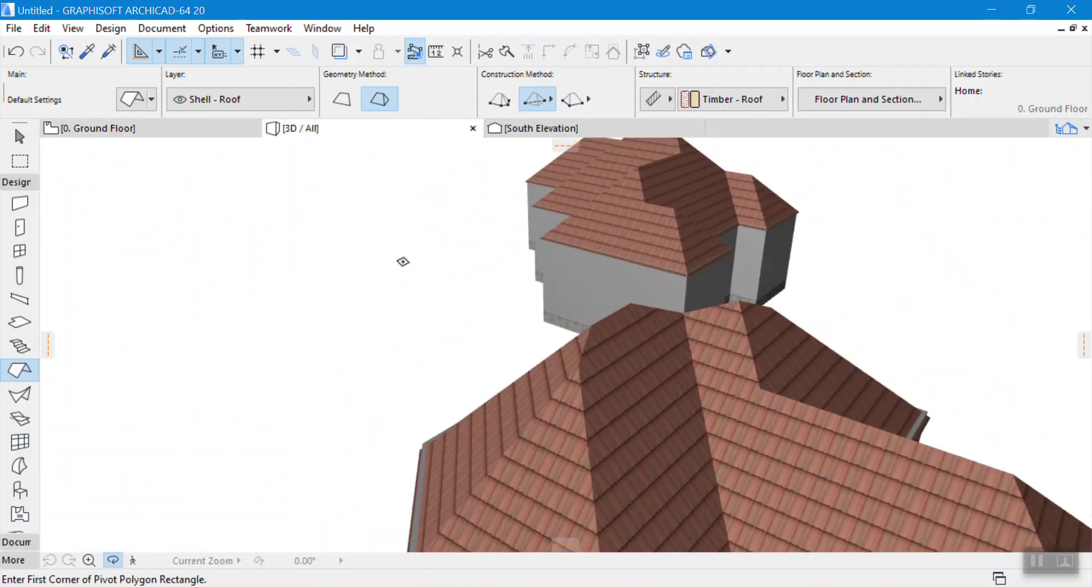
scroll(446, 236, down, 6)
drag(598, 317, 779, 281)
drag(545, 264, 120, 132)
click(120, 131)
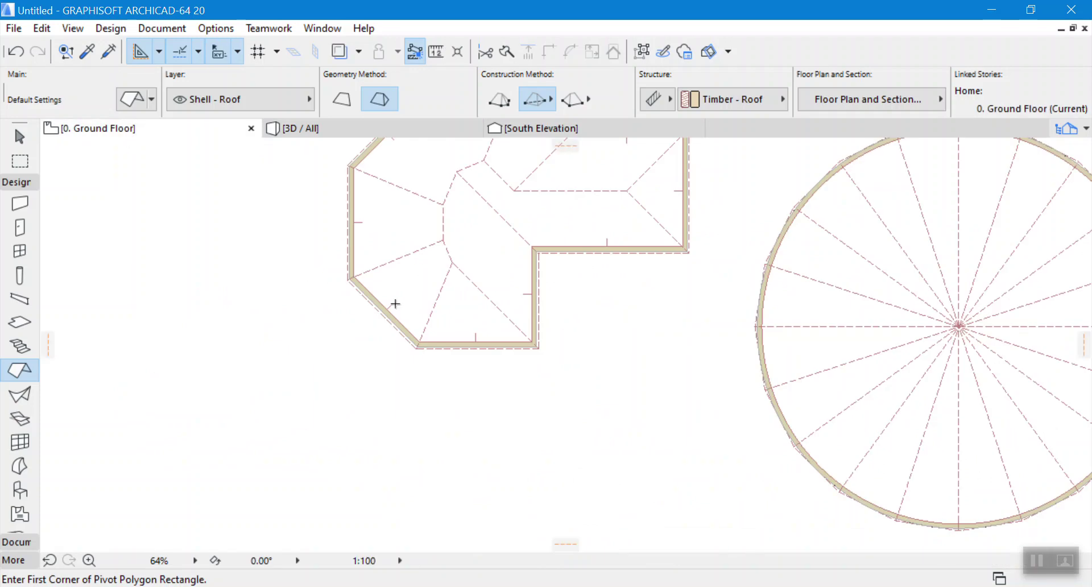
scroll(446, 291, down, 10)
scroll(451, 268, up, 7)
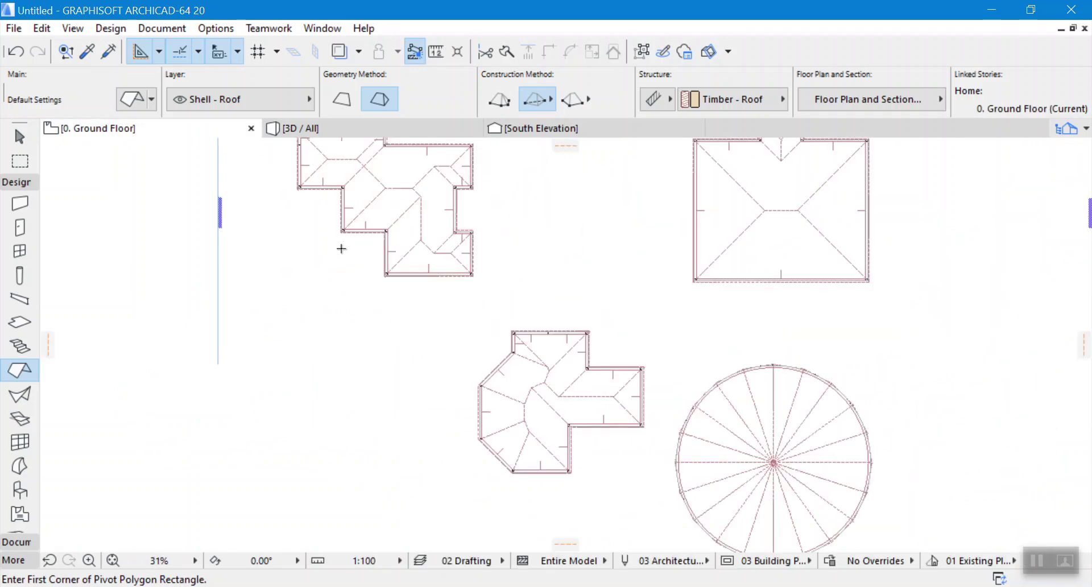
scroll(428, 297, down, 4)
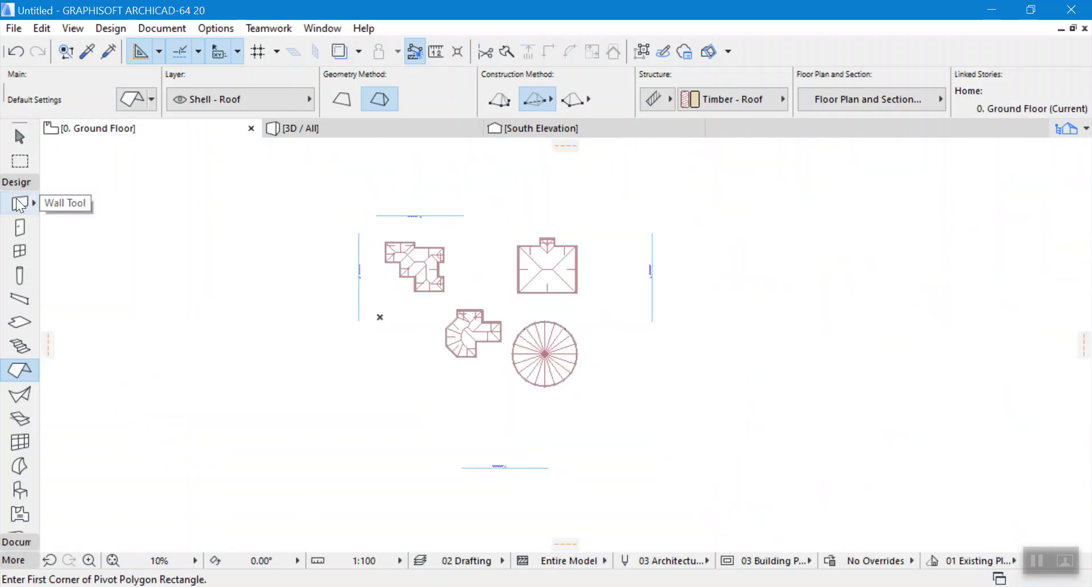
Place an Arch Double Door, Sidelight, Transom 20 in the stepped building's recessed lower wall and a Double Sash Window 20 in the adjoining vertical wall.
click(20, 204)
scroll(367, 265, up, 3)
click(22, 233)
scroll(444, 289, up, 3)
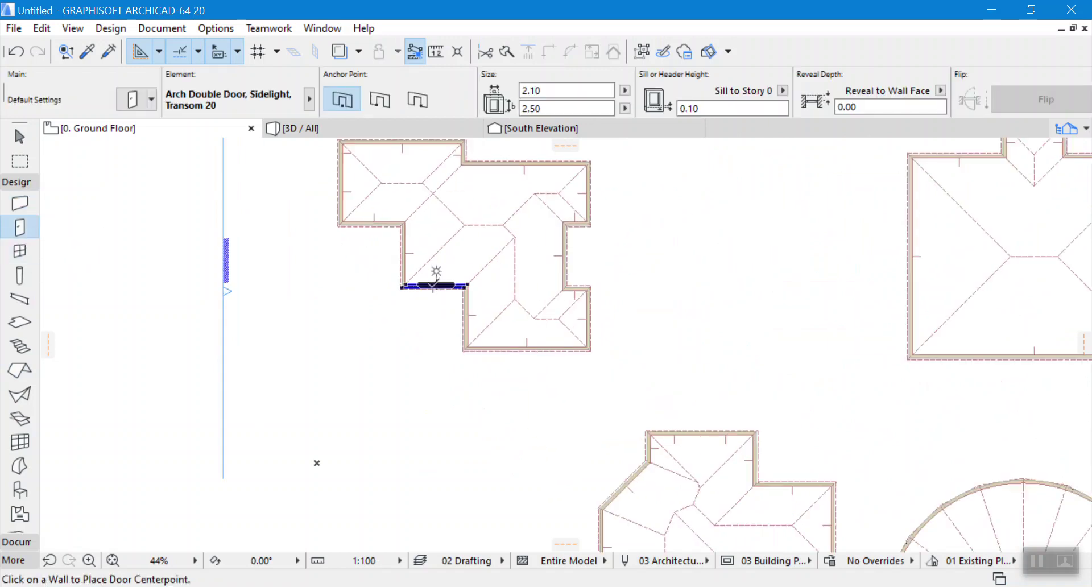
click(436, 273)
click(431, 330)
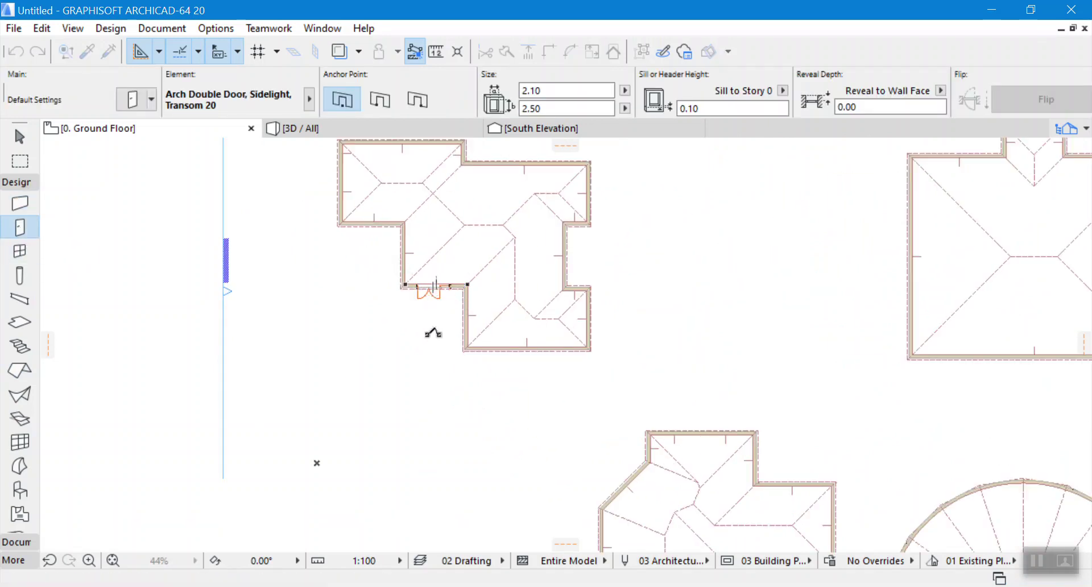
click(20, 251)
scroll(618, 336, up, 3)
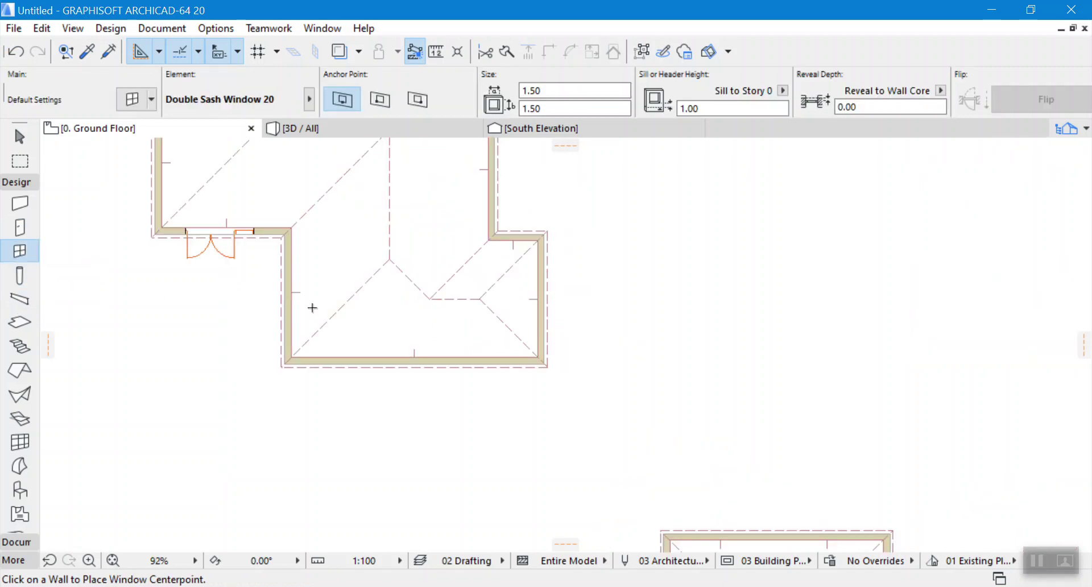
Place an arch double door opening outward in the polygonal building's uppermost wall and a double sash window in its side wing's upper wall.
click(20, 227)
scroll(670, 385, down, 3)
click(681, 401)
click(694, 327)
click(20, 251)
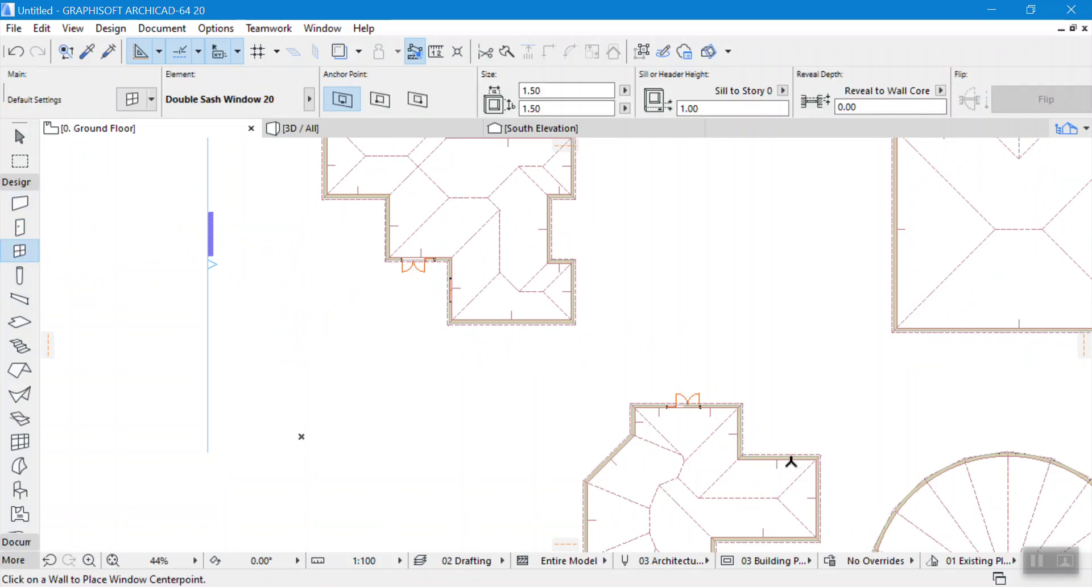
Place two Double Sash Window 20 windows in the circular building's curved wall, one at its uppermost point and one on its upper-left arc.
scroll(514, 369, down, 3)
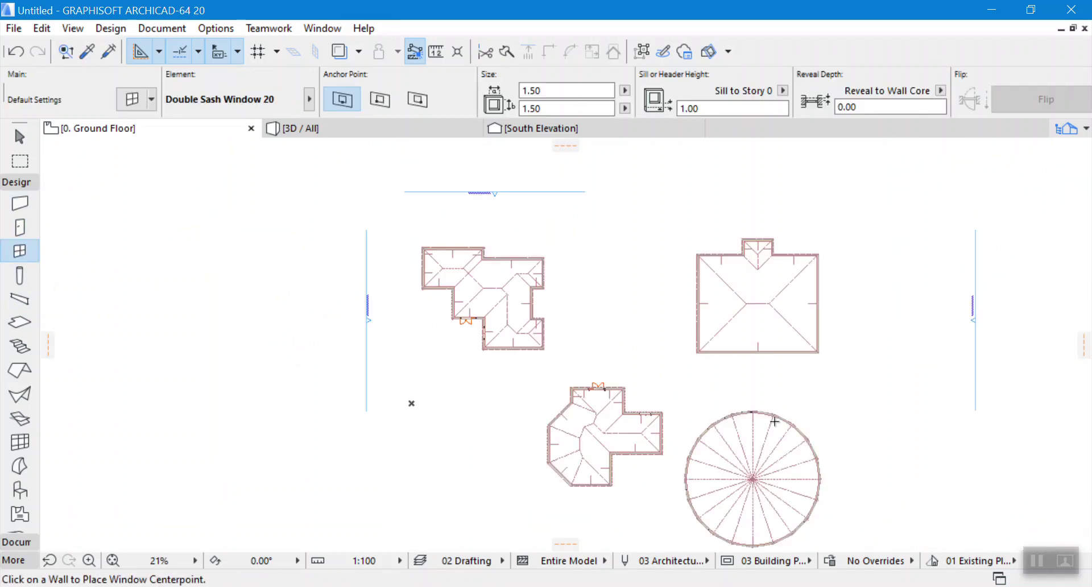
click(746, 411)
click(700, 432)
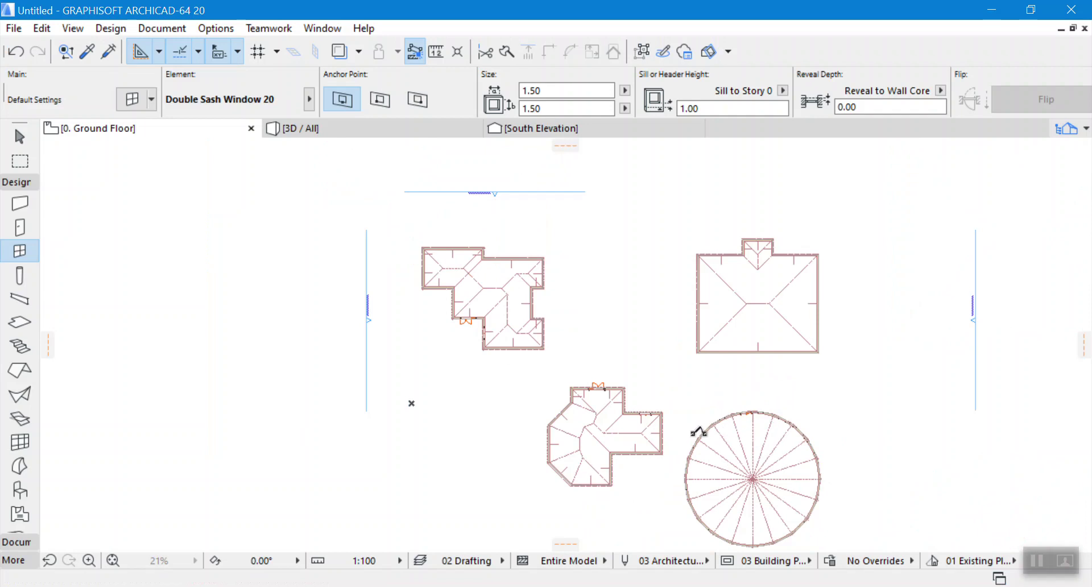
click(695, 446)
click(682, 393)
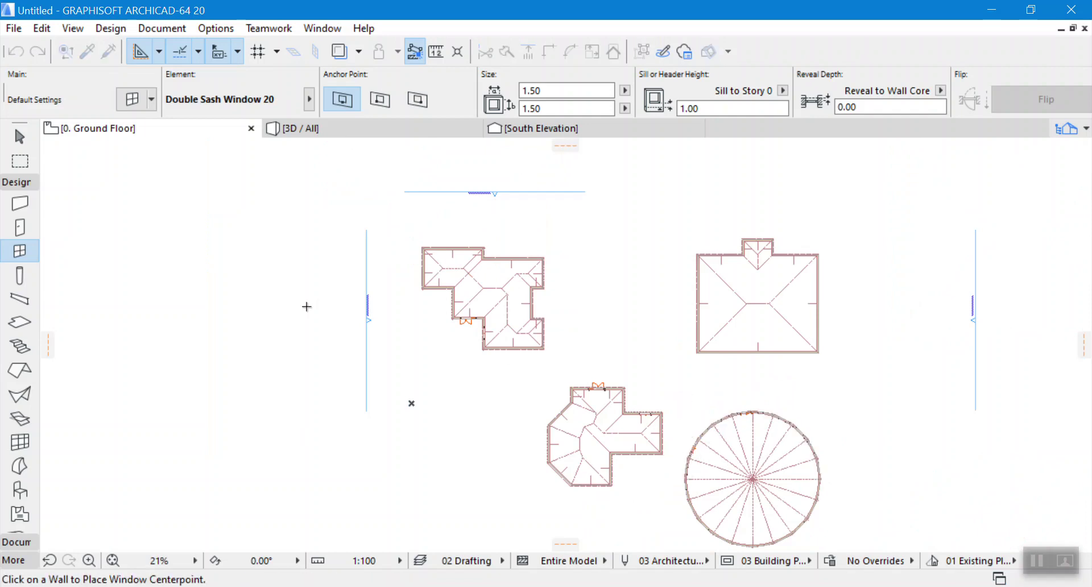
Place an arch double door opening outward in the circular building's curved wall, between its two windows.
click(16, 231)
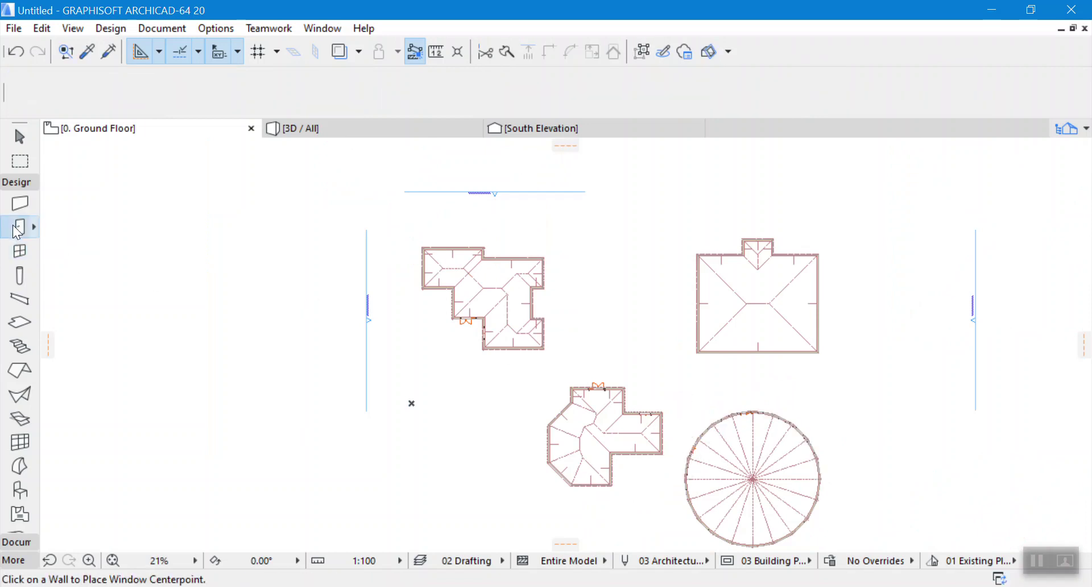
click(723, 421)
click(701, 379)
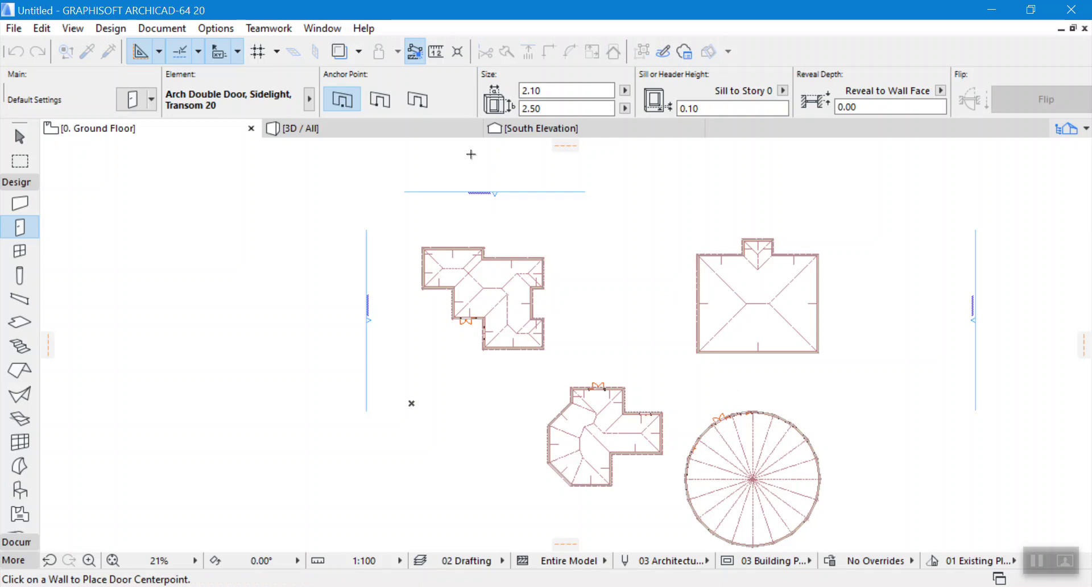
Inspect the buildings' new doors and windows in 3D, and switch to the tutor.jpg image in Paint.
click(338, 126)
scroll(573, 311, up, 4)
drag(567, 321, 749, 360)
drag(691, 339, 778, 306)
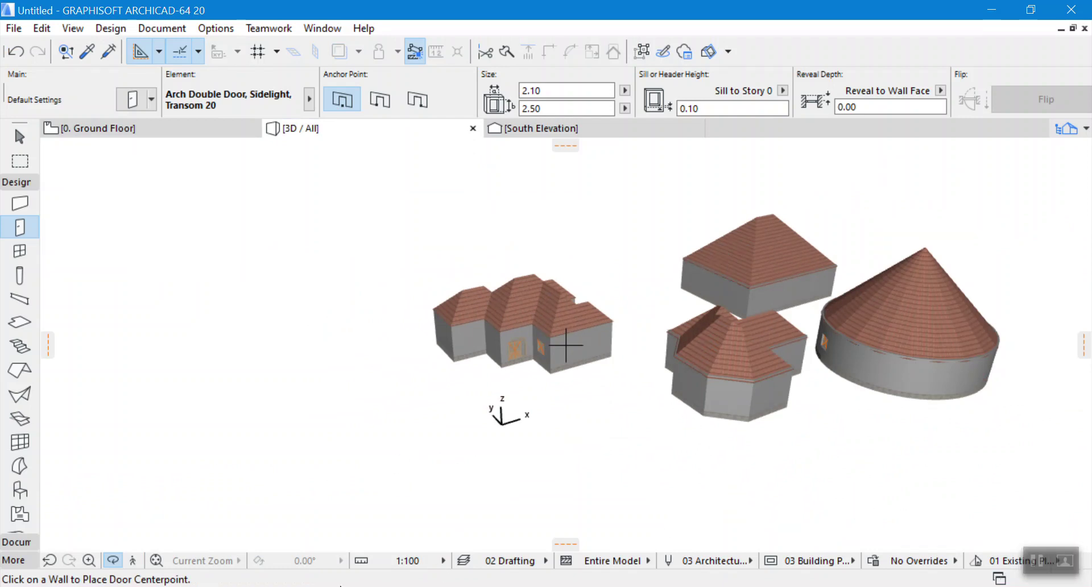
key(alt+Tab)
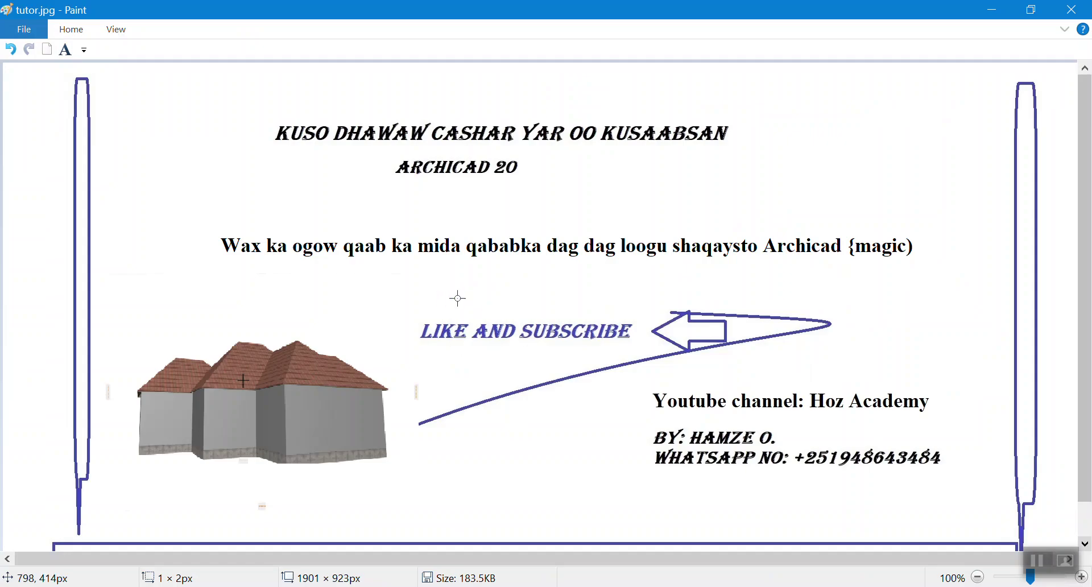